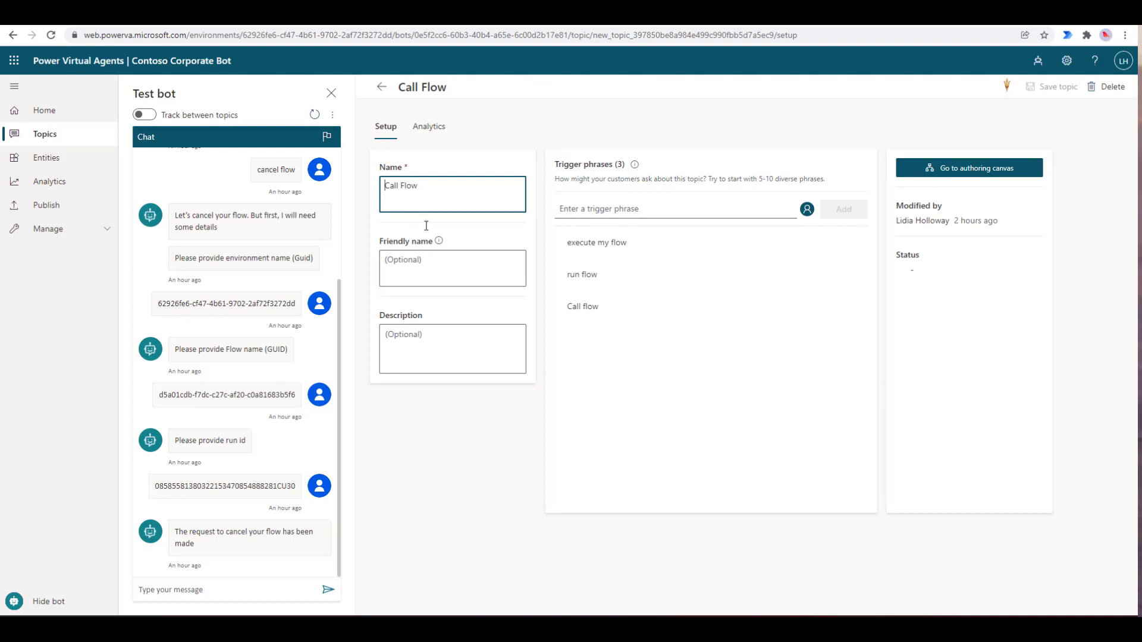
Open the Call Flow topic's authoring canvas and open its linked flow for editing in Power Automate.
click(962, 175)
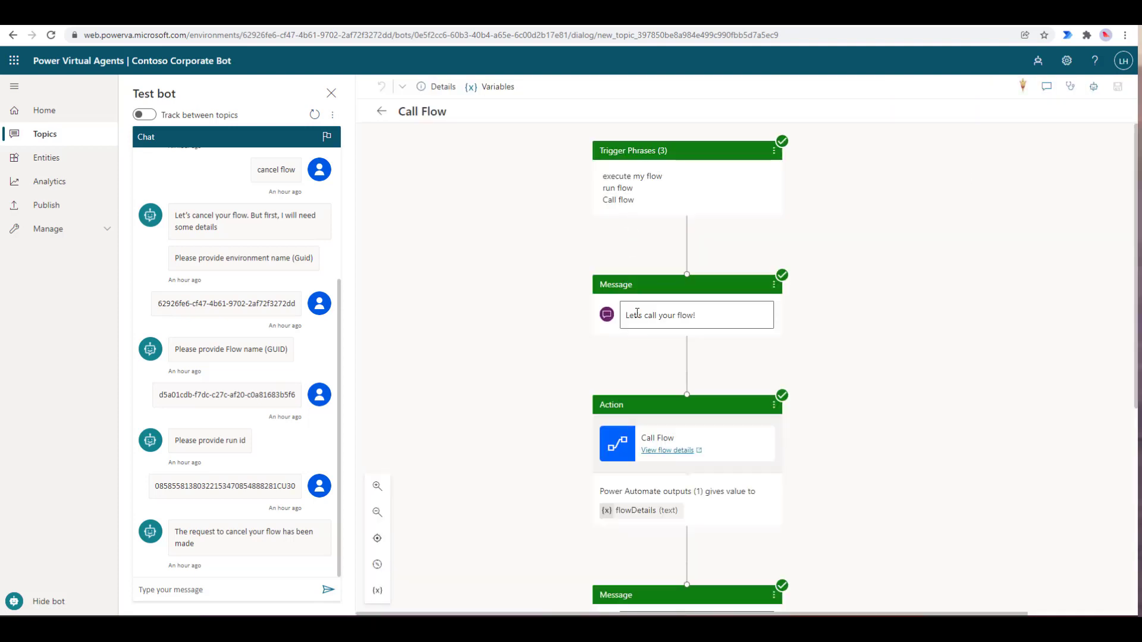
scroll(663, 443, down, 2)
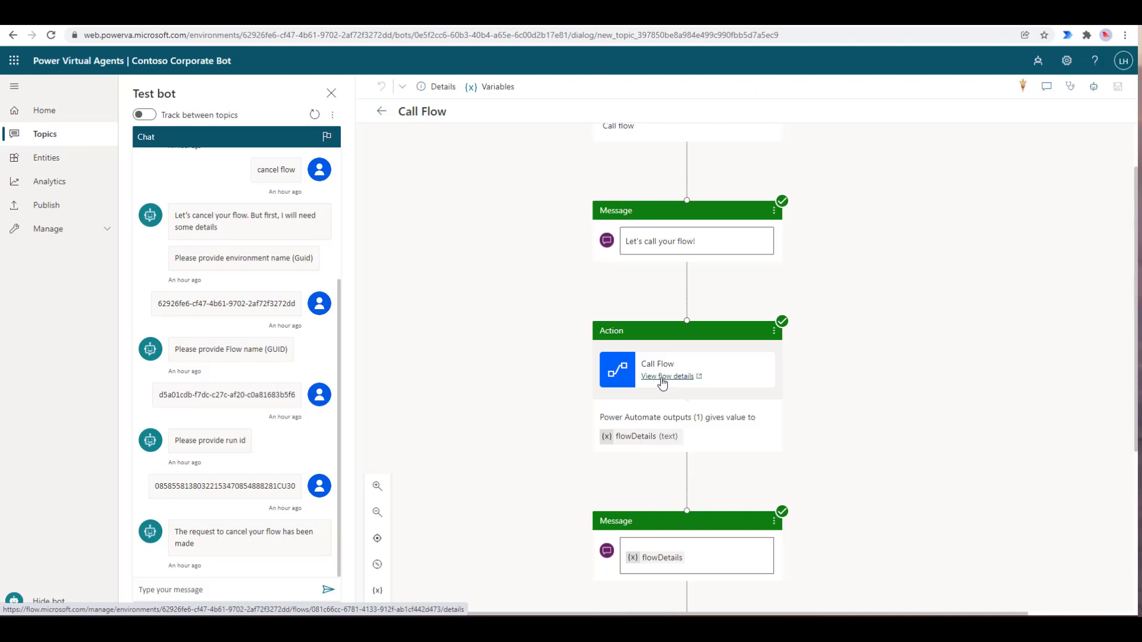
click(662, 383)
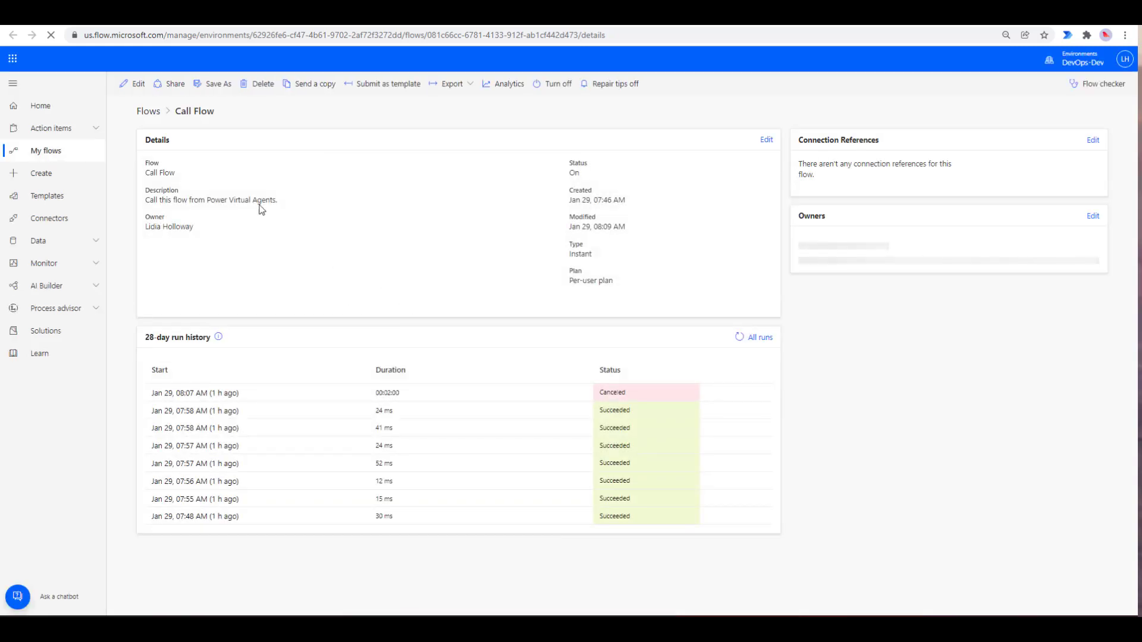
click(126, 86)
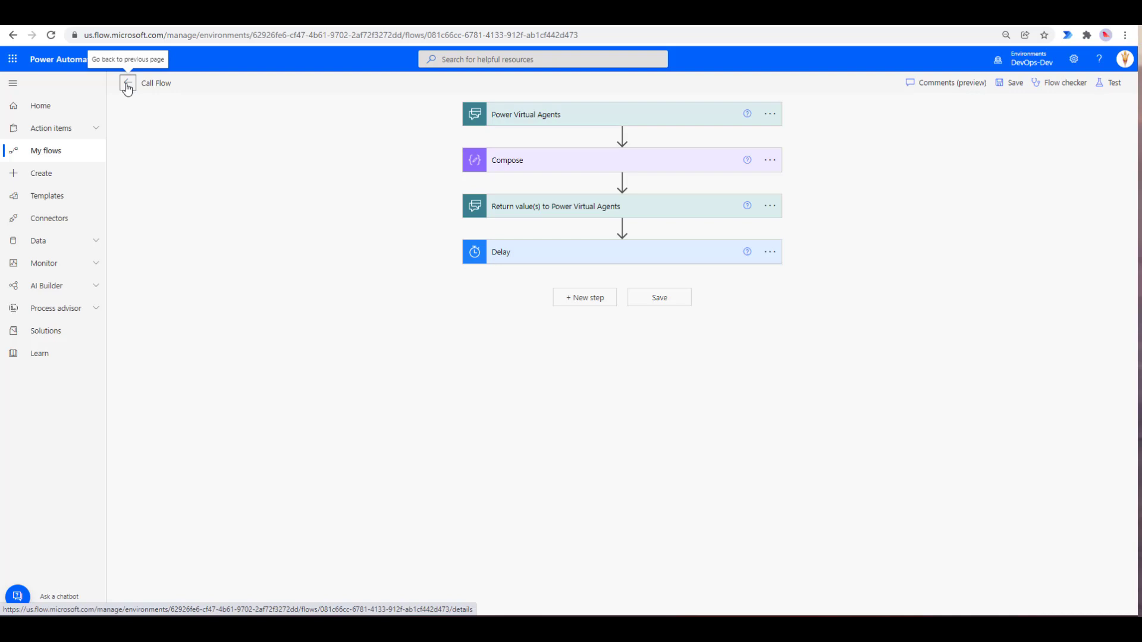
Expand the Power Virtual Agents trigger and Compose action, and compare the flow name expression with the flow ID in the page address.
click(500, 114)
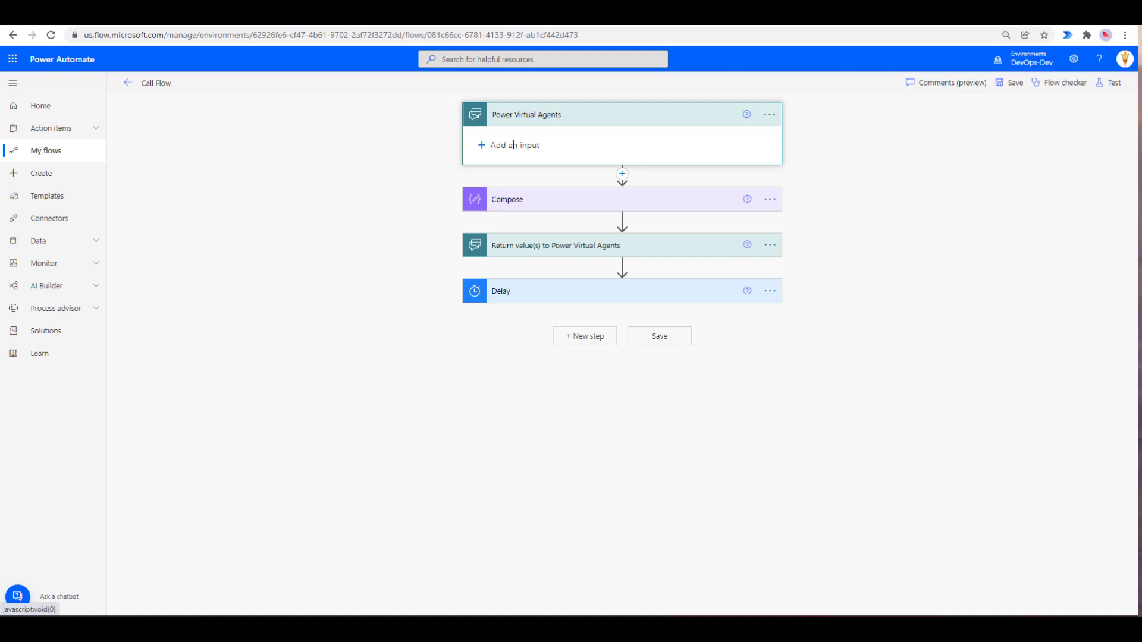
click(518, 200)
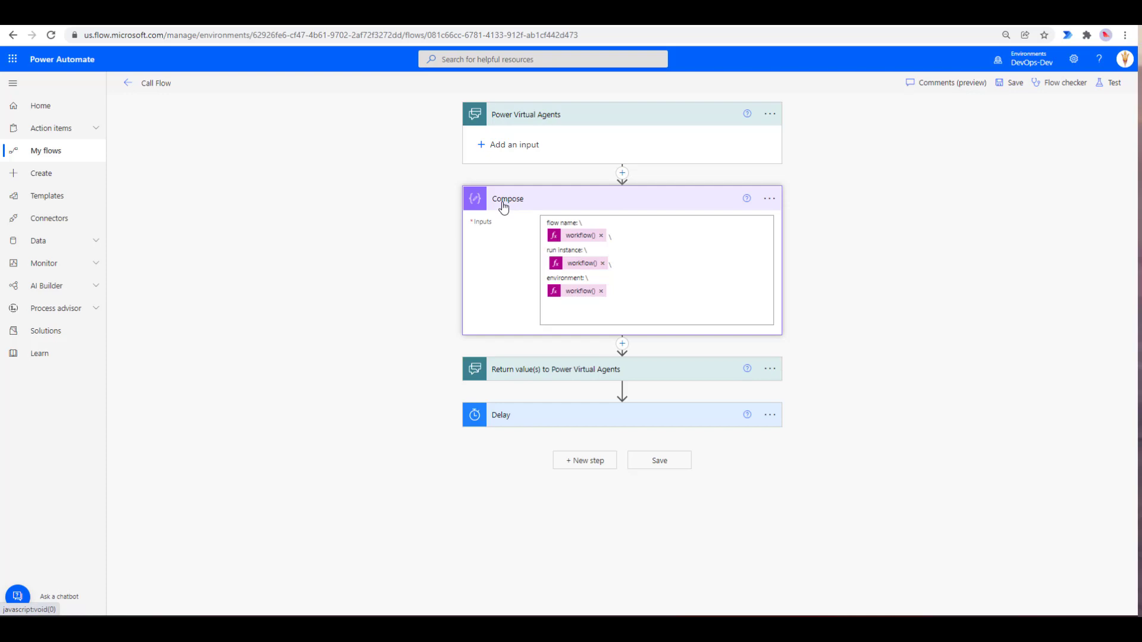
click(575, 238)
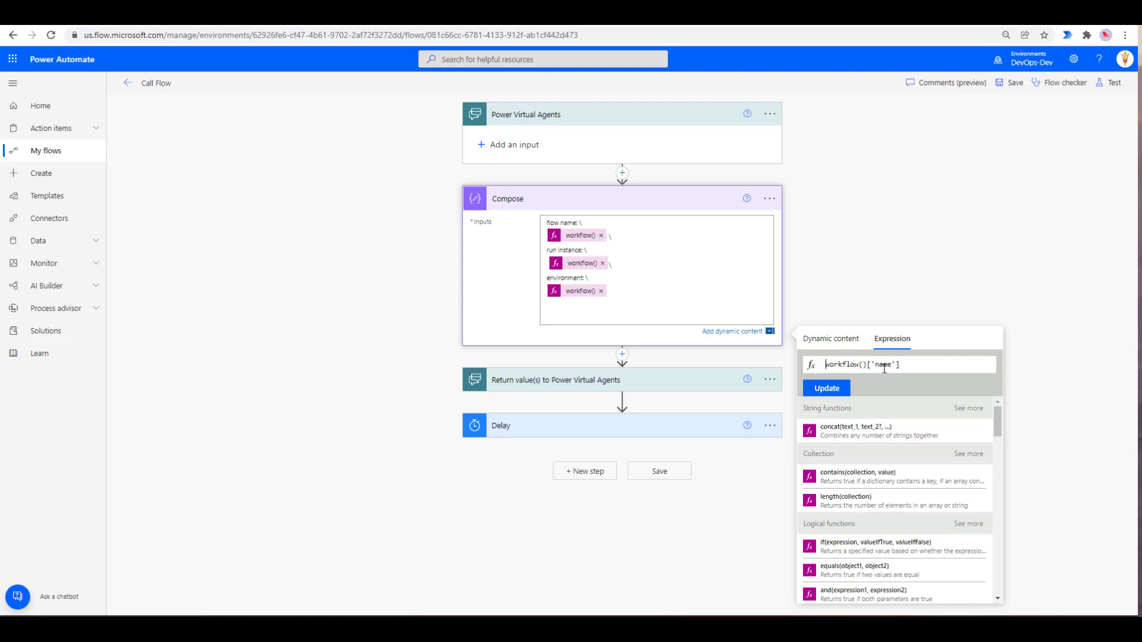
click(575, 267)
click(576, 237)
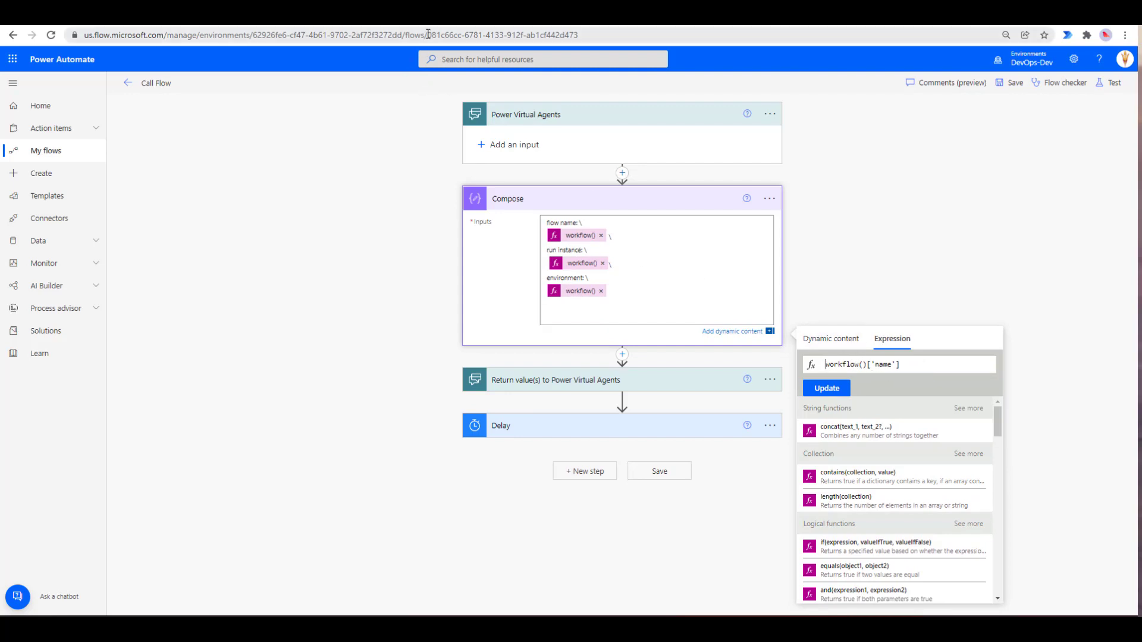
drag(428, 34, 594, 33)
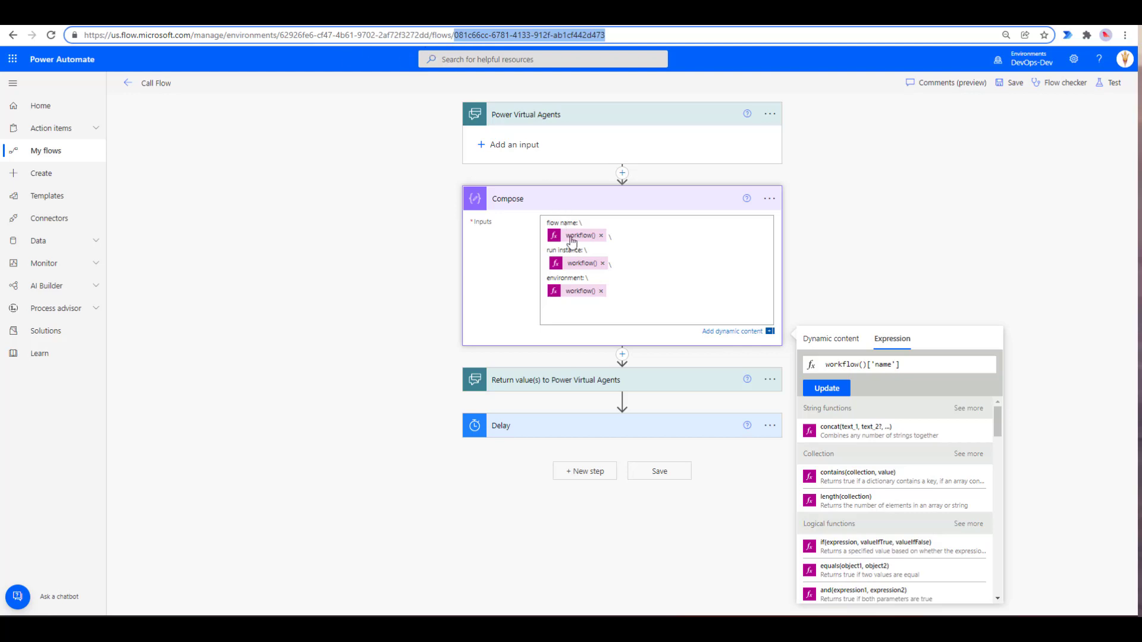
Examine the run instance and environment expressions in Compose, and highlight the environment ID in the page address.
click(584, 267)
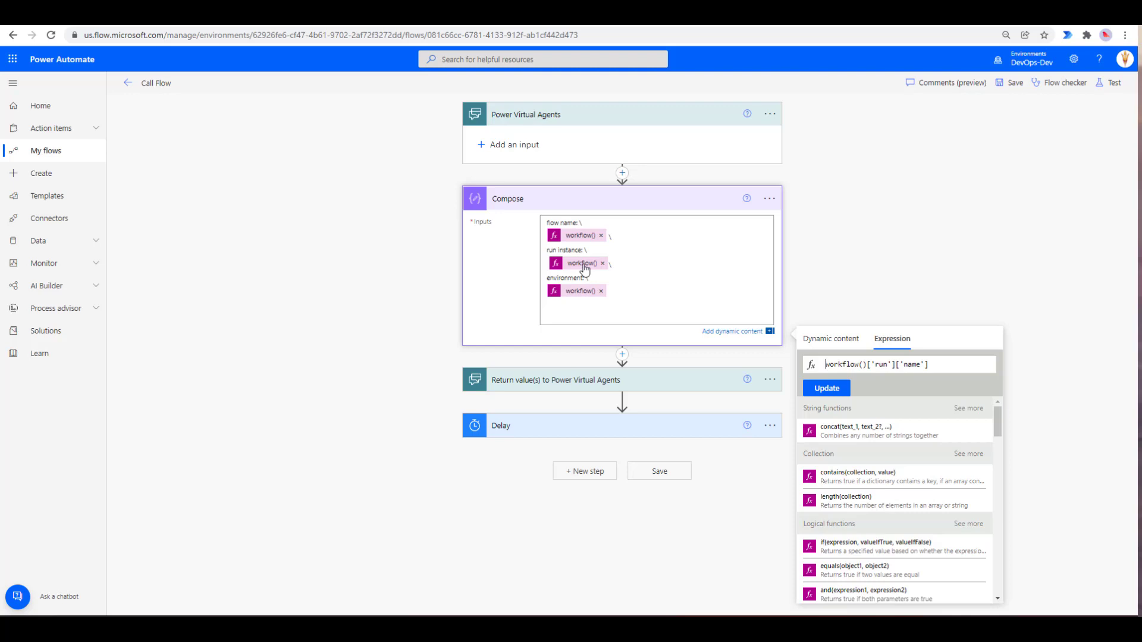
click(582, 291)
drag(252, 35, 402, 34)
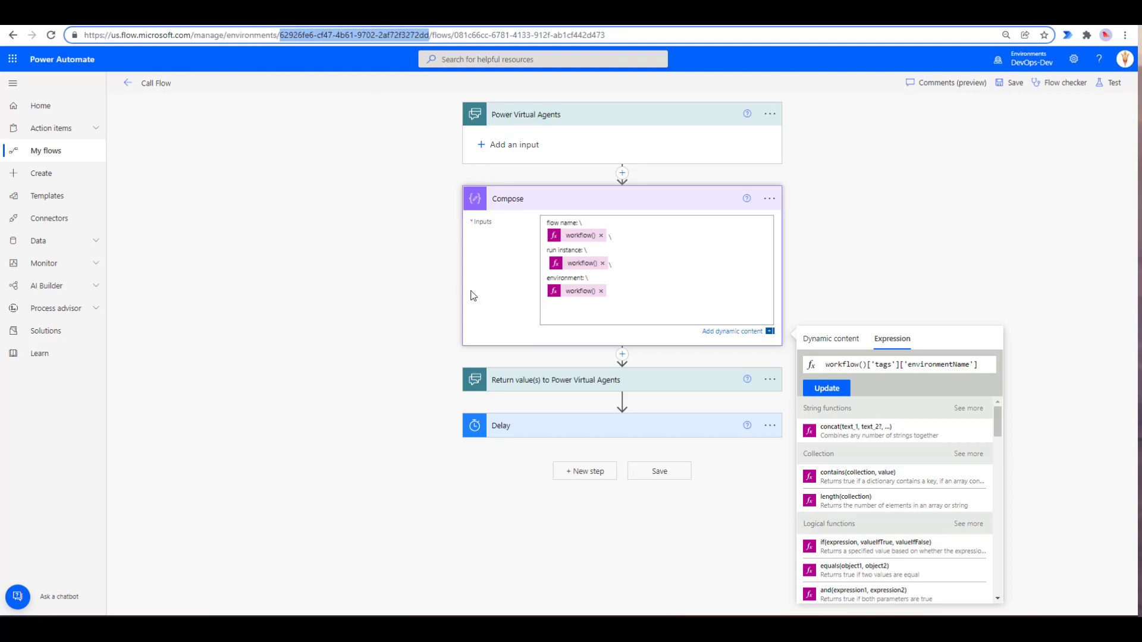
Expand the Return value(s) to Power Virtual Agents and Delay actions to examine their settings.
click(570, 382)
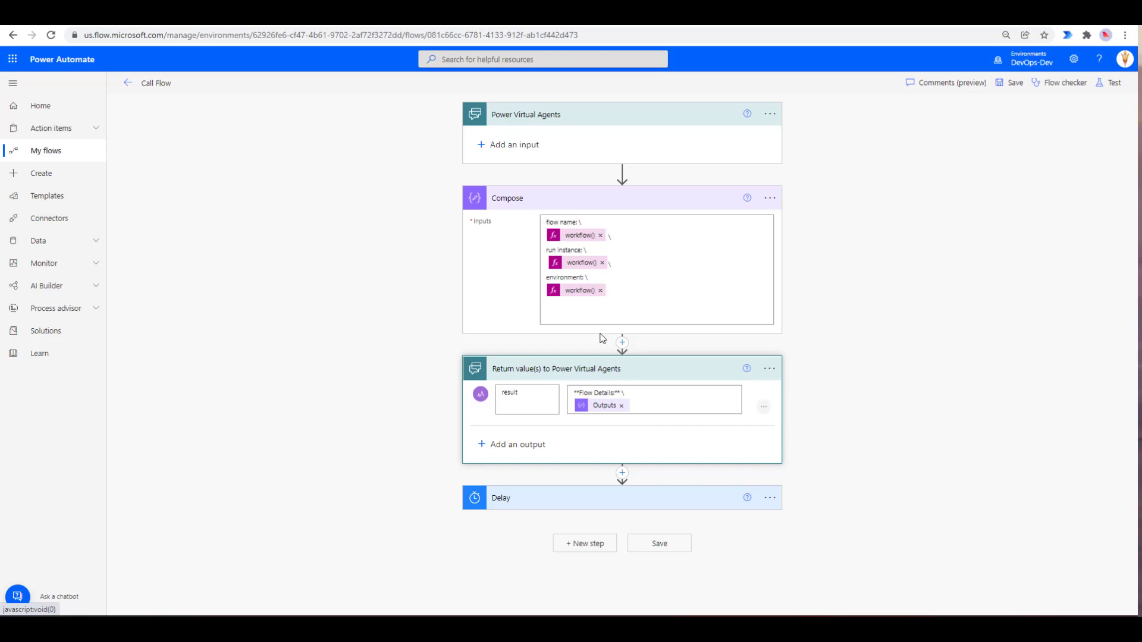
click(600, 499)
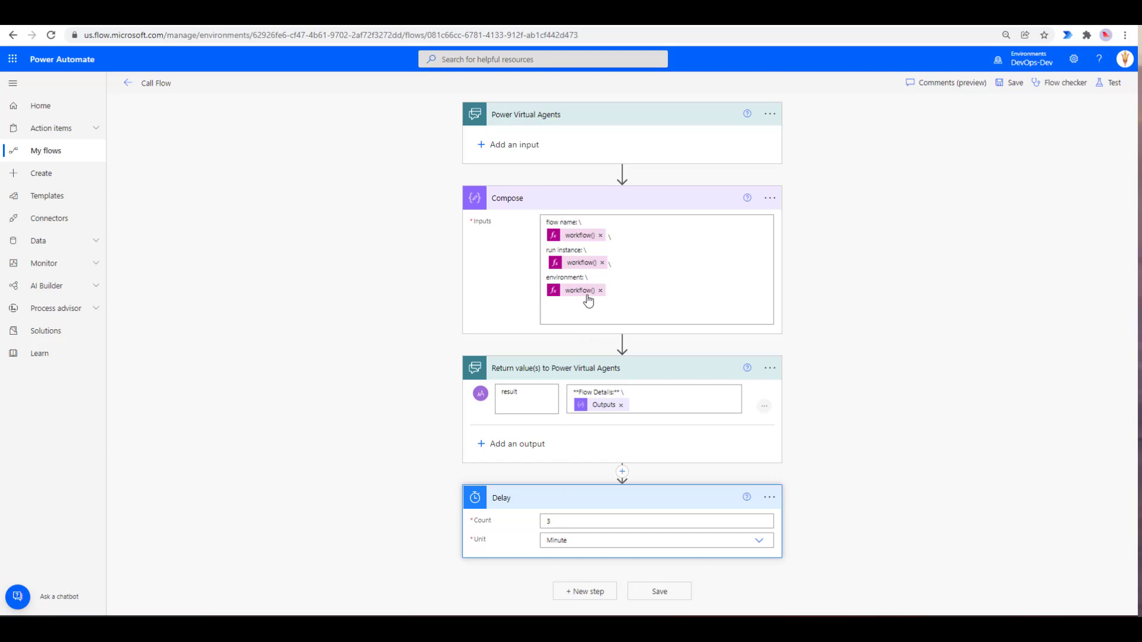
mouse_move(579, 416)
Switch back to Power Virtual Agents and open the Cancel Flow topic in the authoring canvas.
click(232, 14)
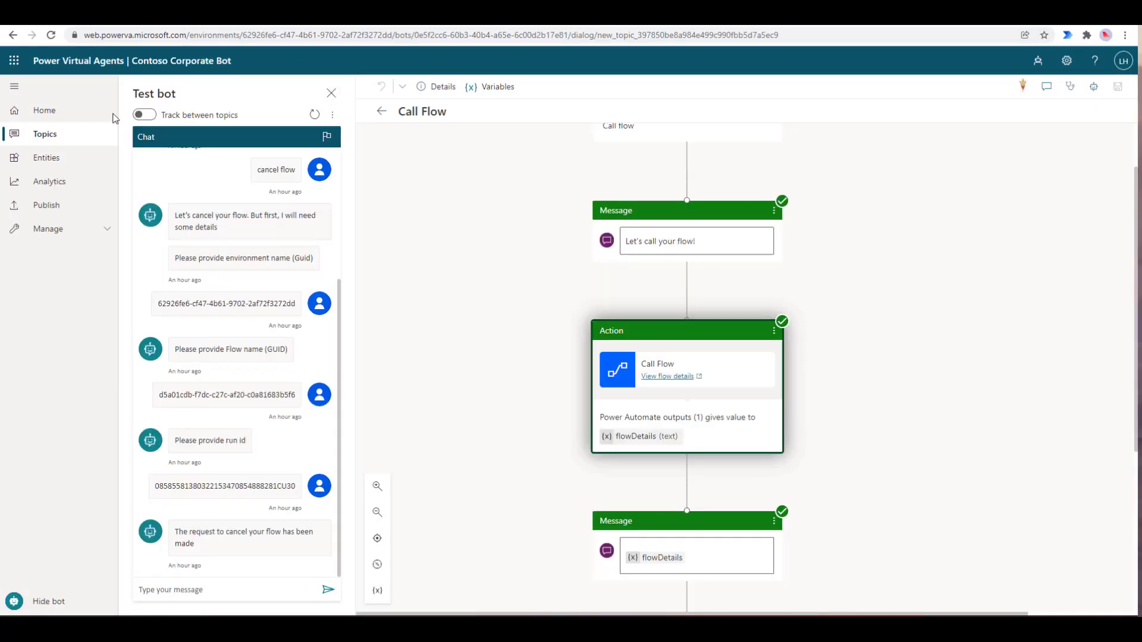
click(51, 138)
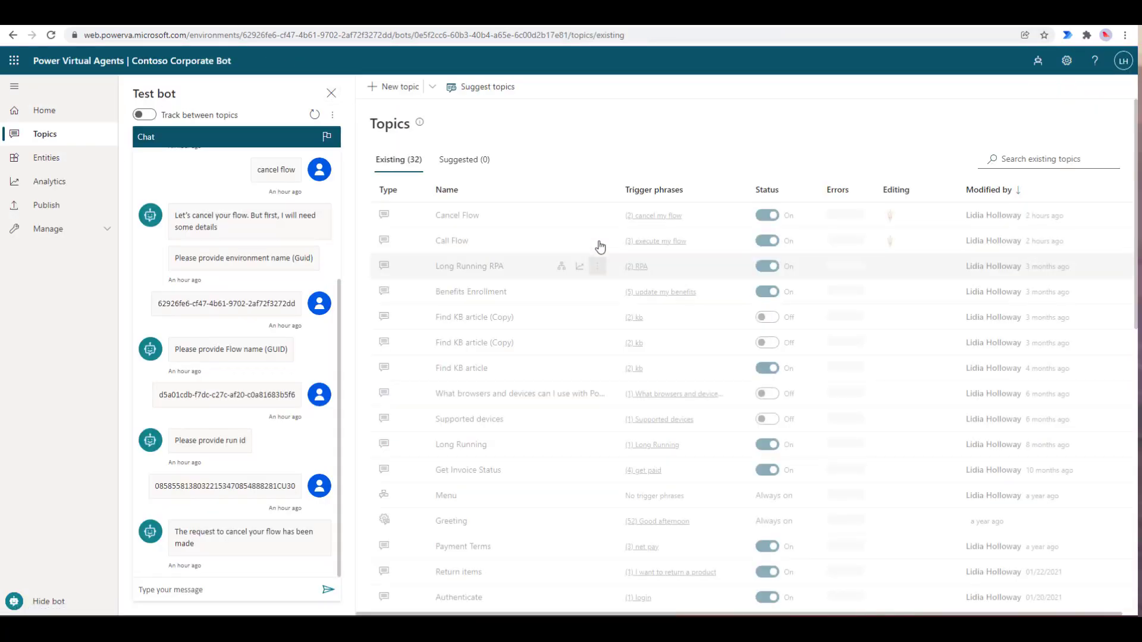
click(472, 218)
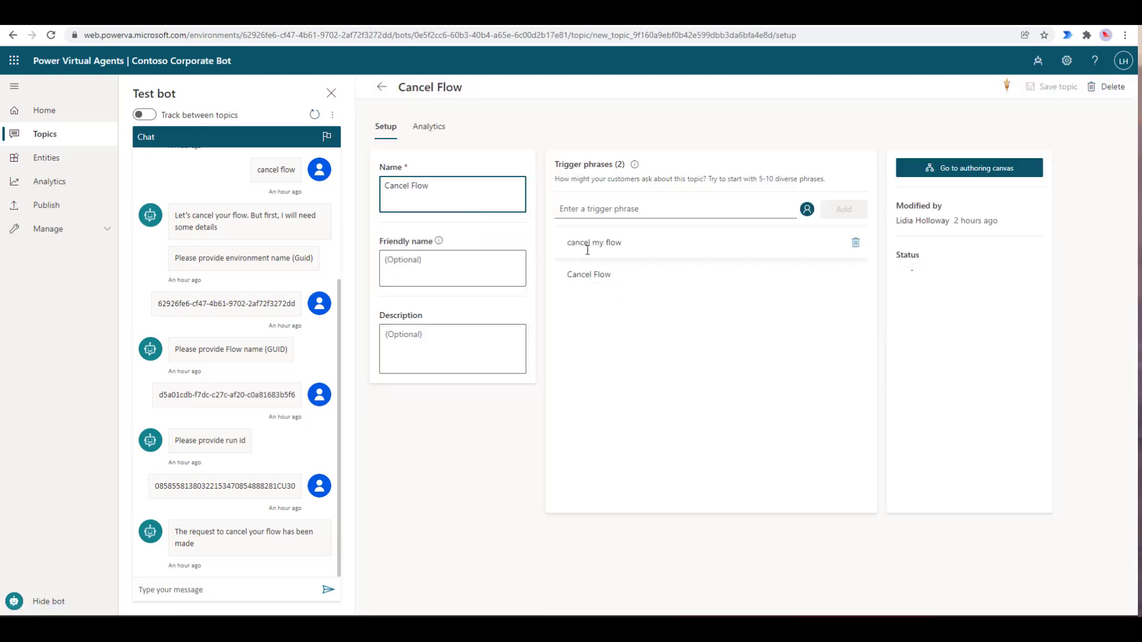
click(953, 173)
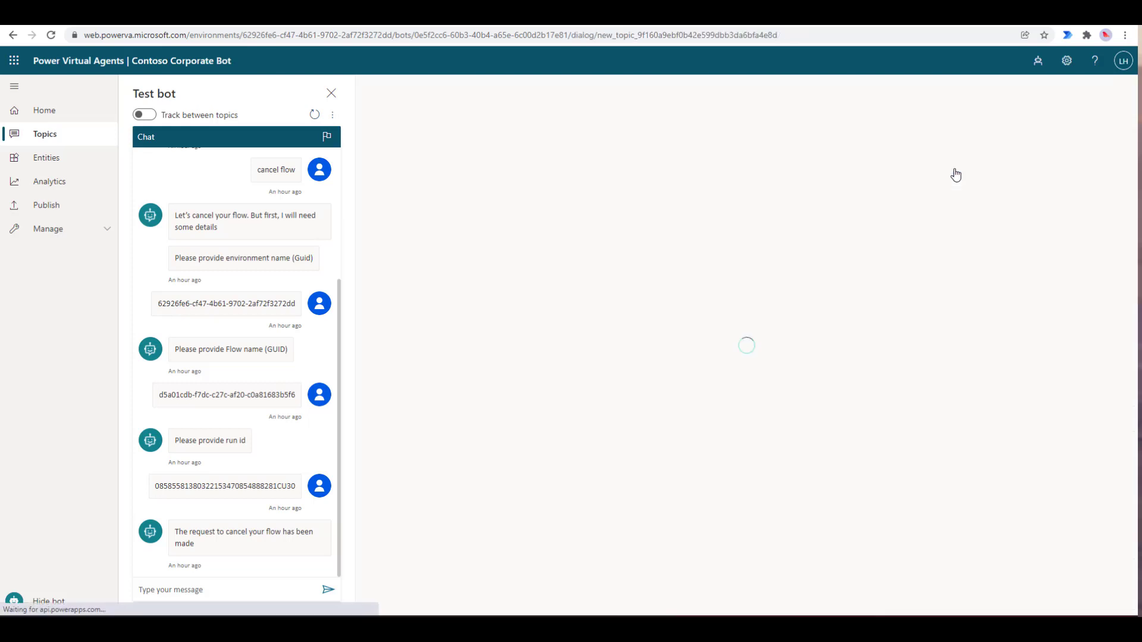
Examine the Cancel Flow topic's questions, saved variables, Power Automate action inputs and closing status message.
scroll(862, 217, down, 16)
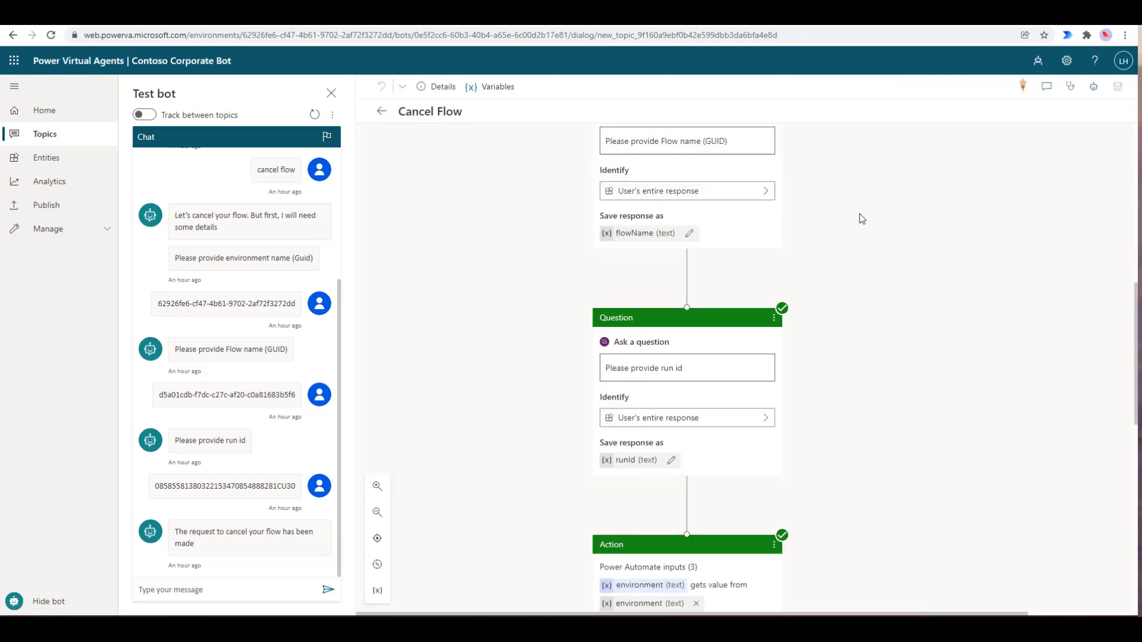
scroll(877, 265, up, 10)
scroll(876, 261, up, 6)
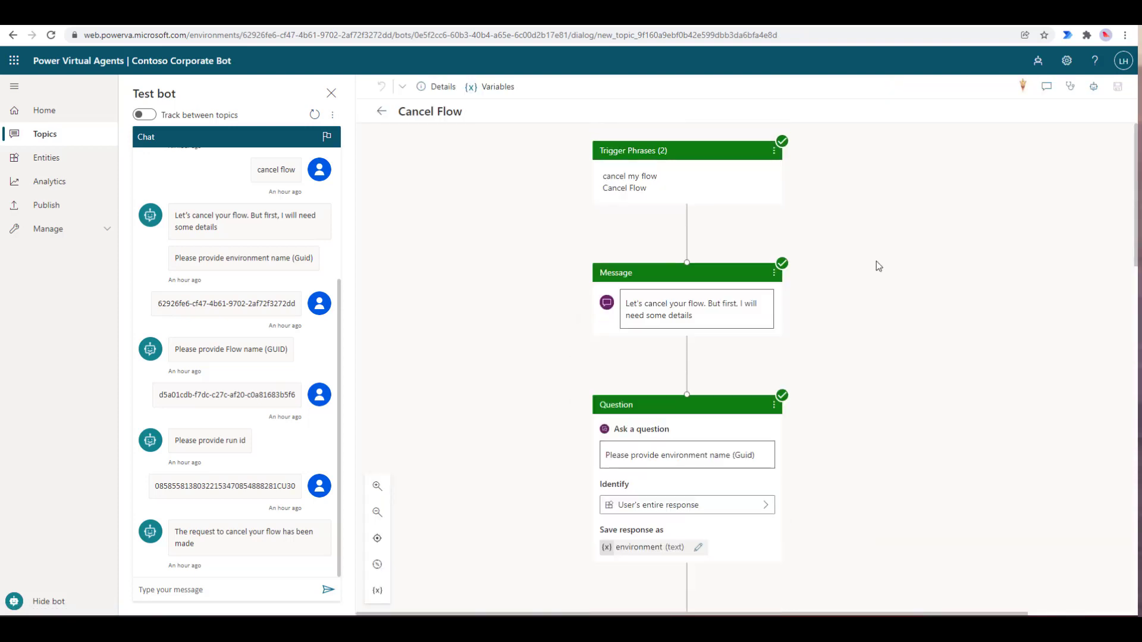
scroll(831, 298, down, 3)
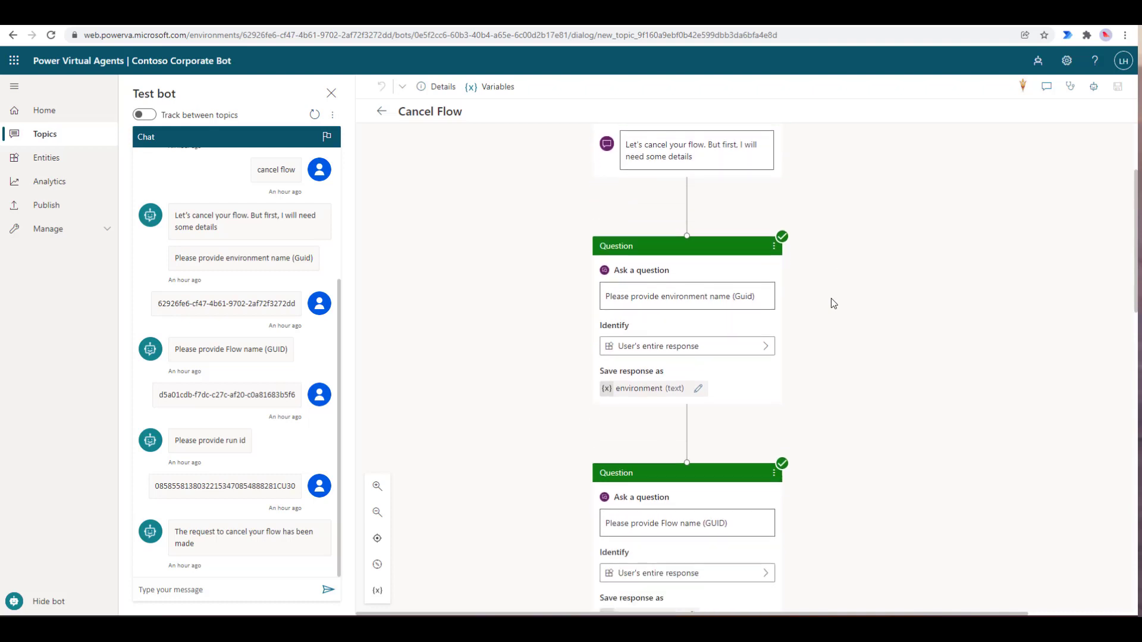
scroll(830, 298, down, 1)
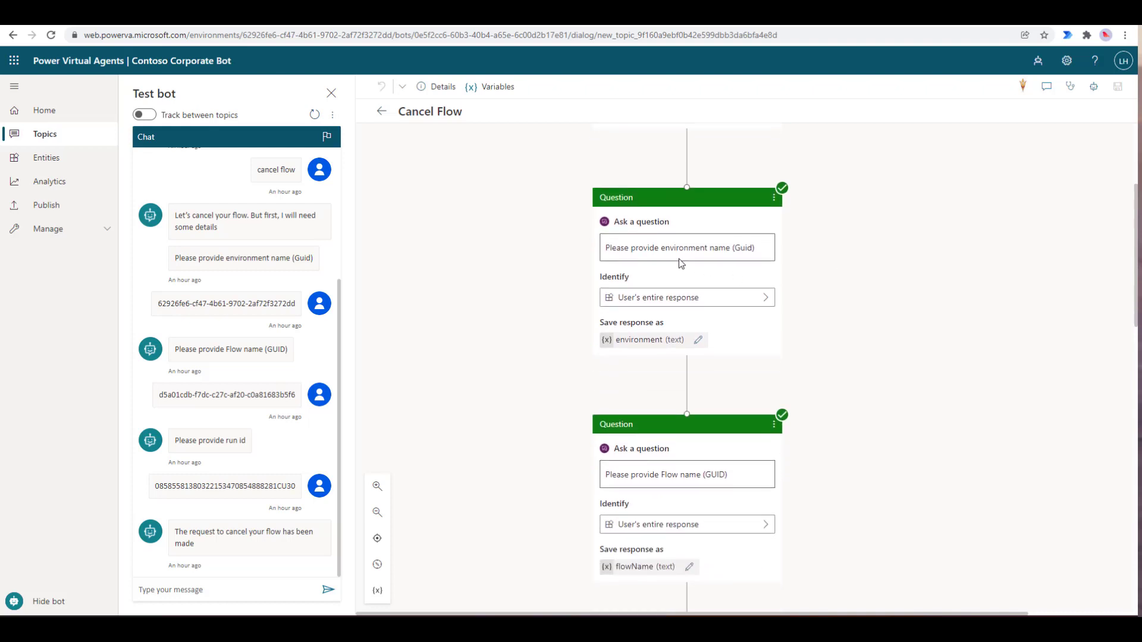
scroll(723, 255, down, 1)
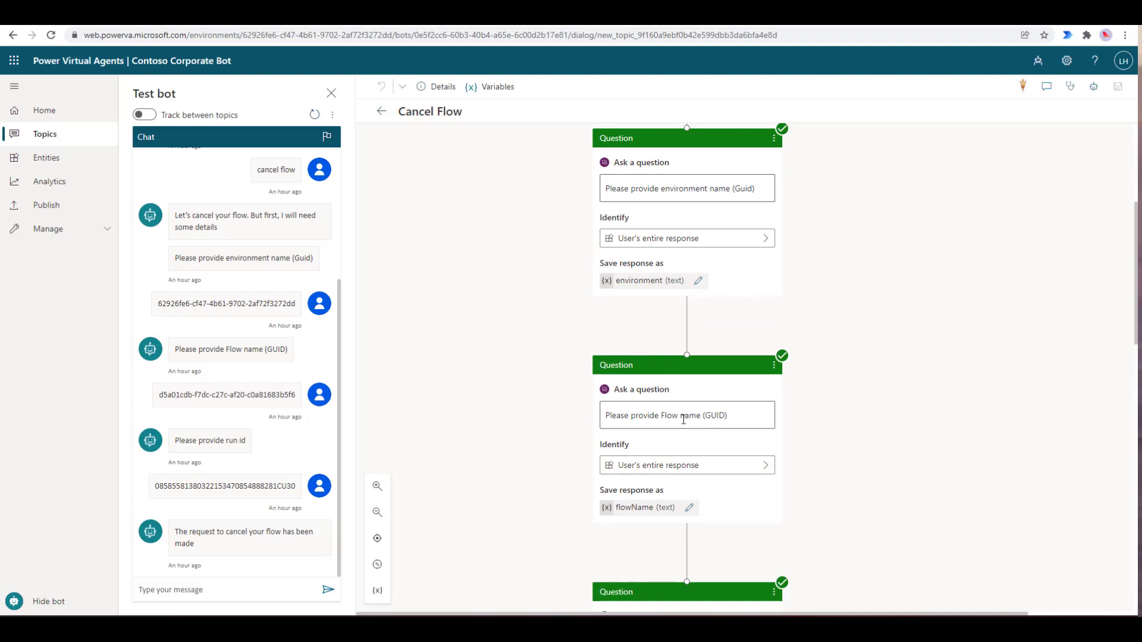
scroll(742, 409, down, 3)
scroll(677, 442, down, 2)
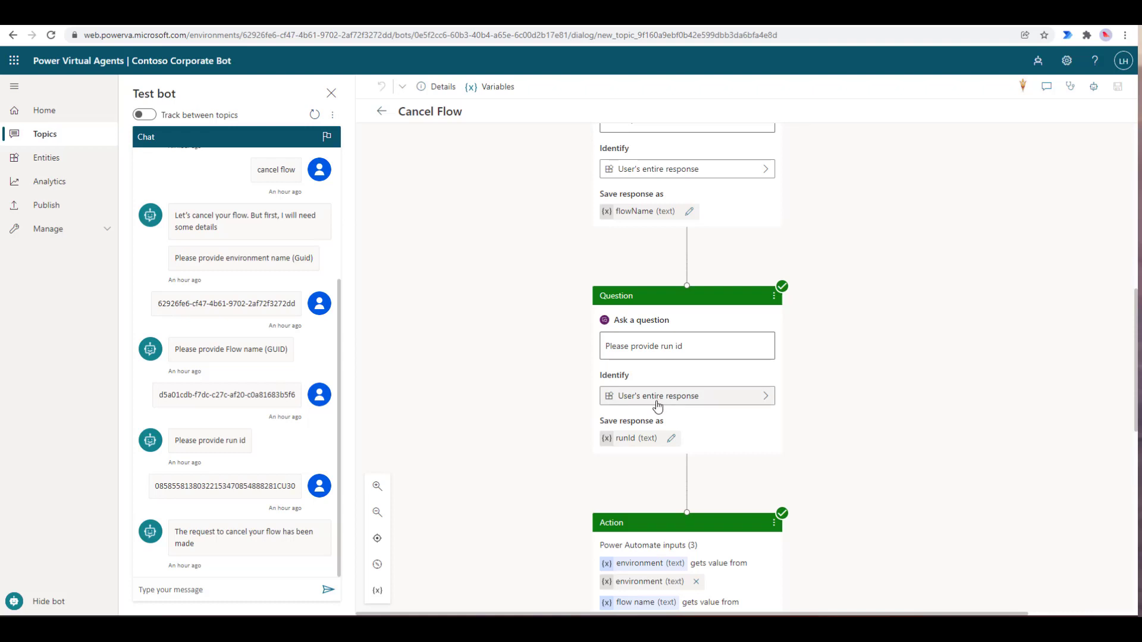
scroll(657, 406, down, 1)
scroll(659, 407, down, 1)
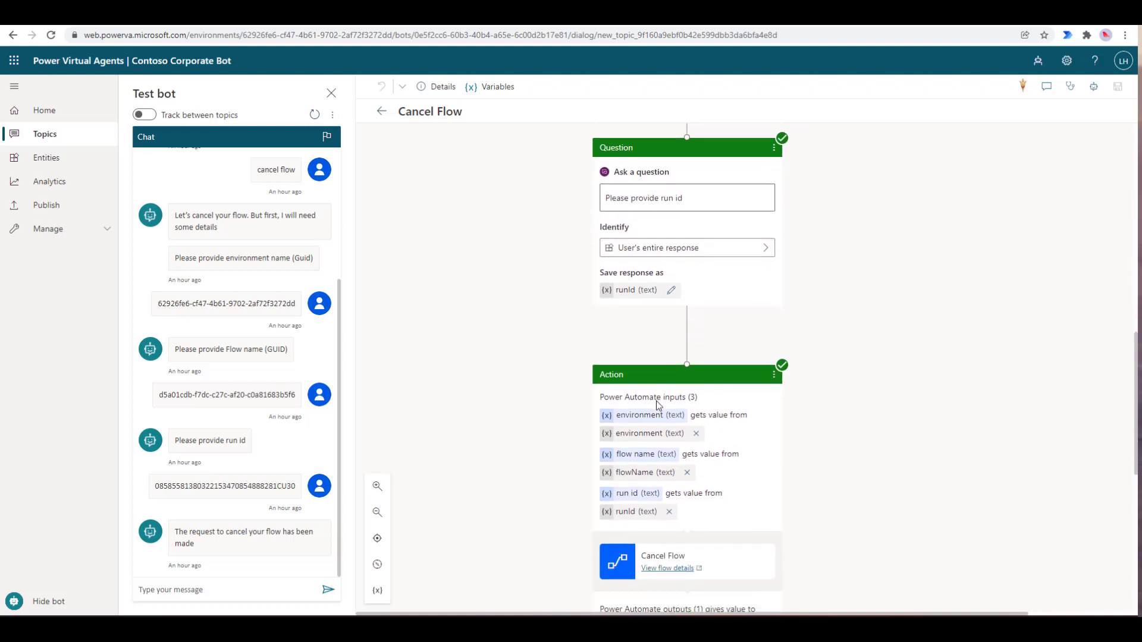
scroll(658, 407, down, 1)
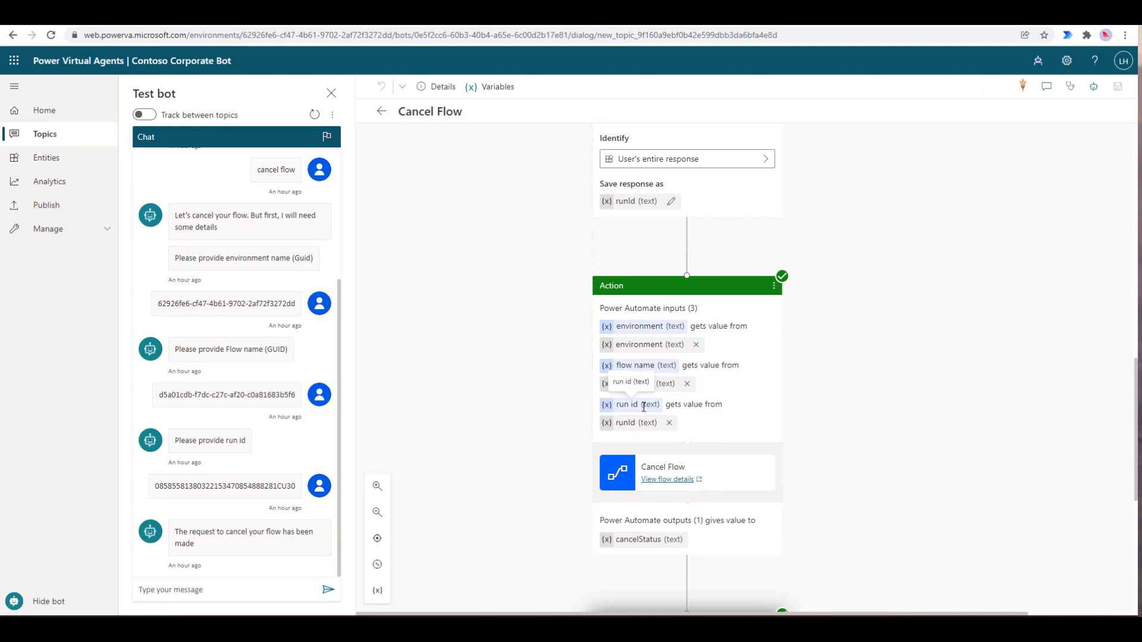
scroll(657, 473, down, 1)
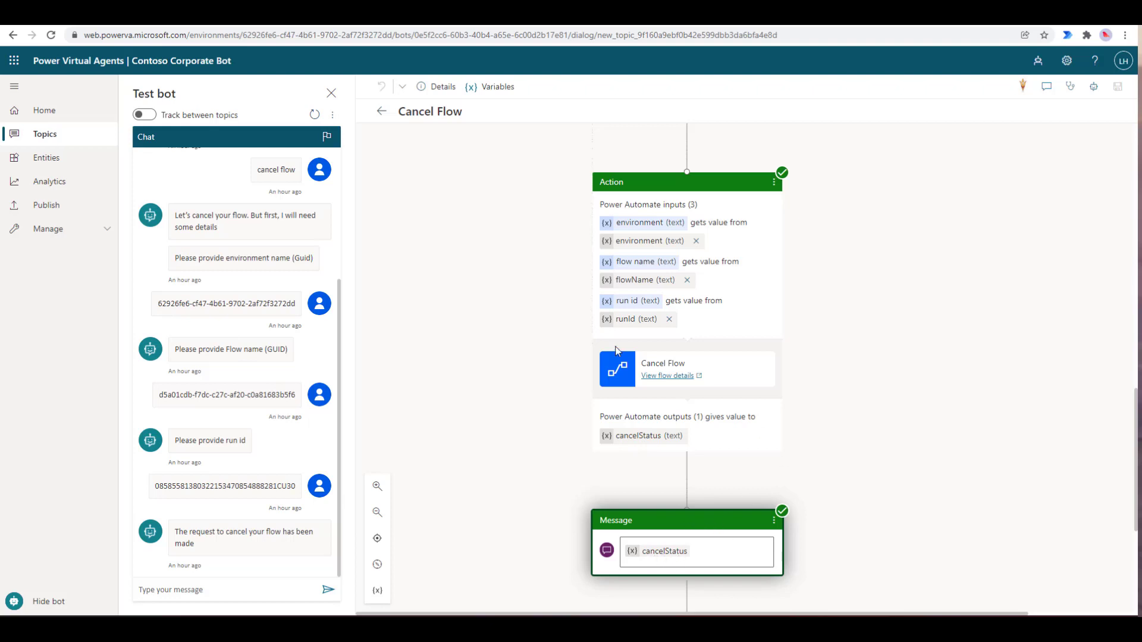
Open the Cancel Flow action's linked flow in Power Automate and examine its trigger inputs and the Cancel Flow Run parameters.
click(673, 377)
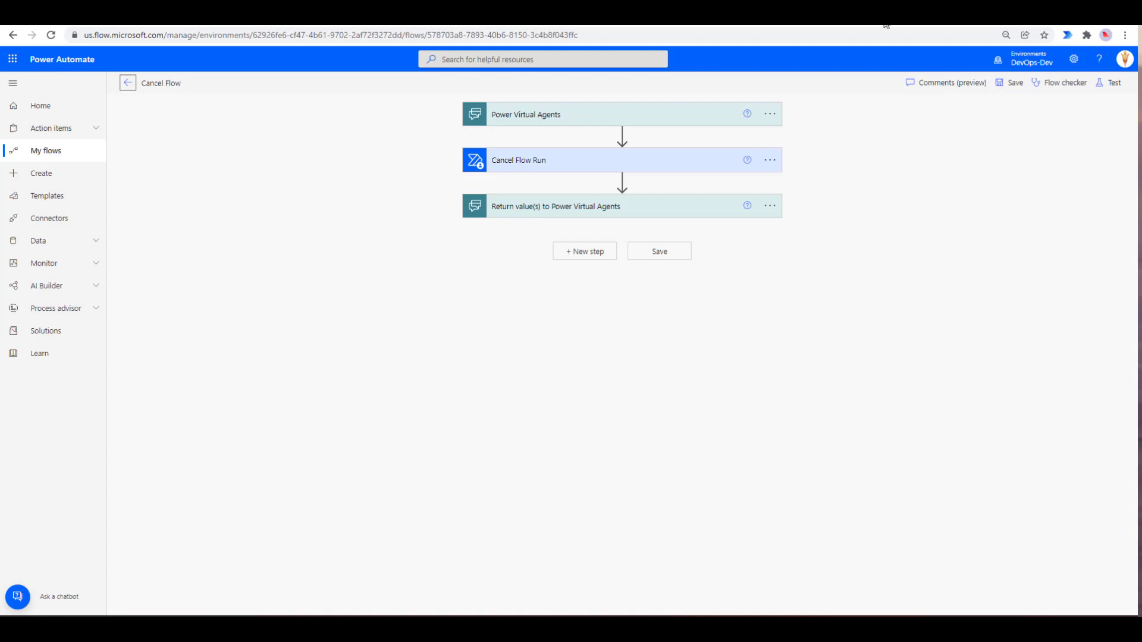
click(572, 116)
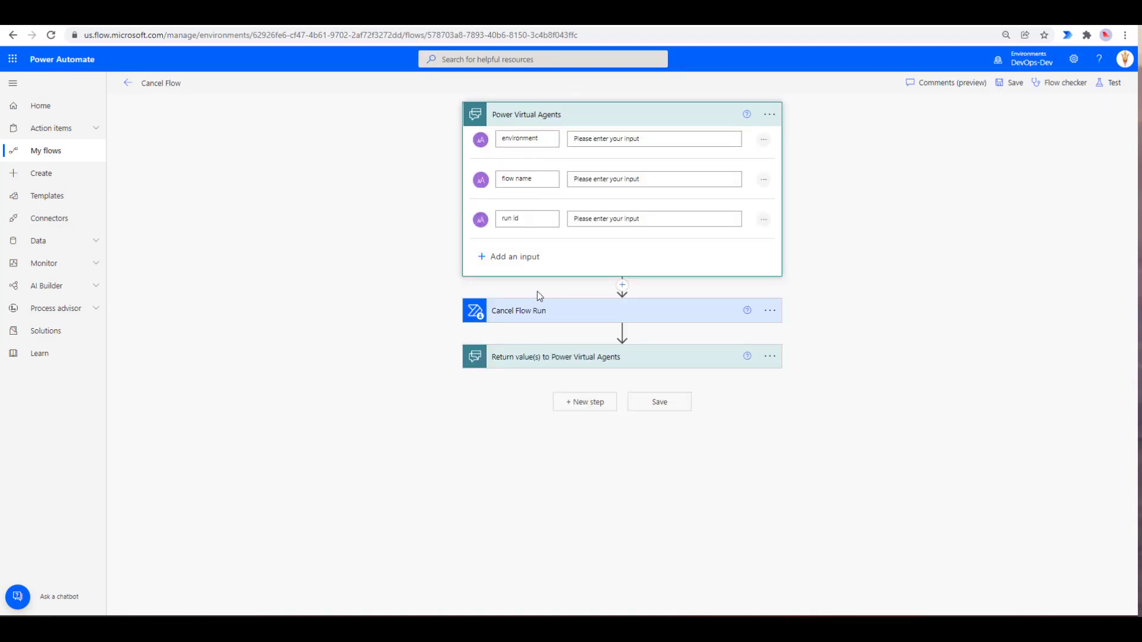
click(535, 310)
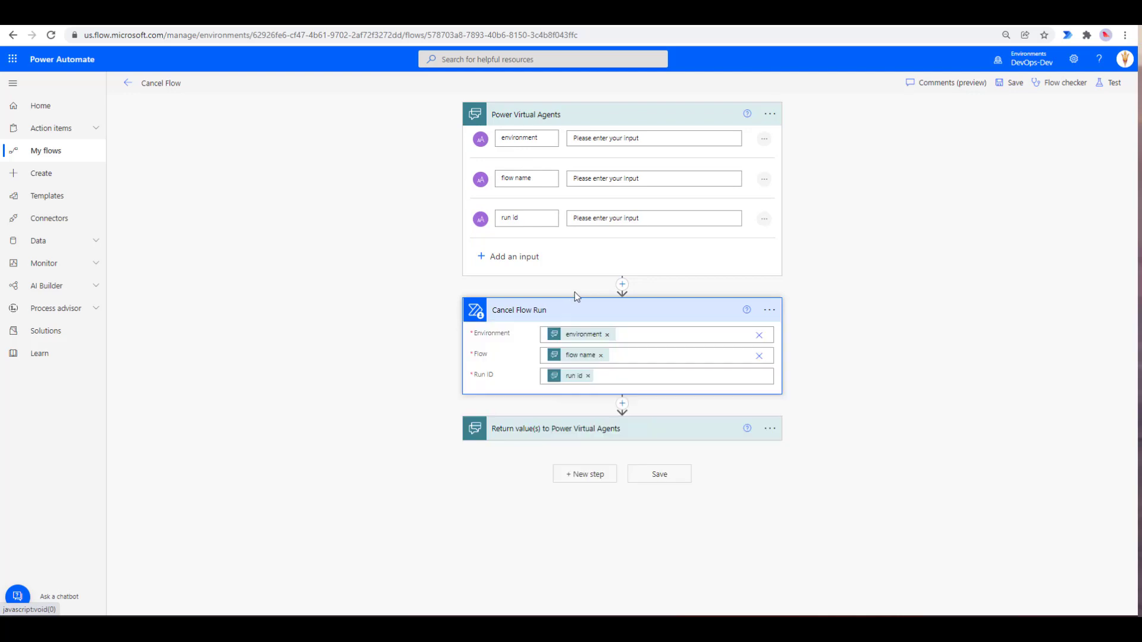
Search the operations for "power automate" above Cancel Flow Run, locate the Power Automate Management connector, and close the picker without adding an action.
click(622, 285)
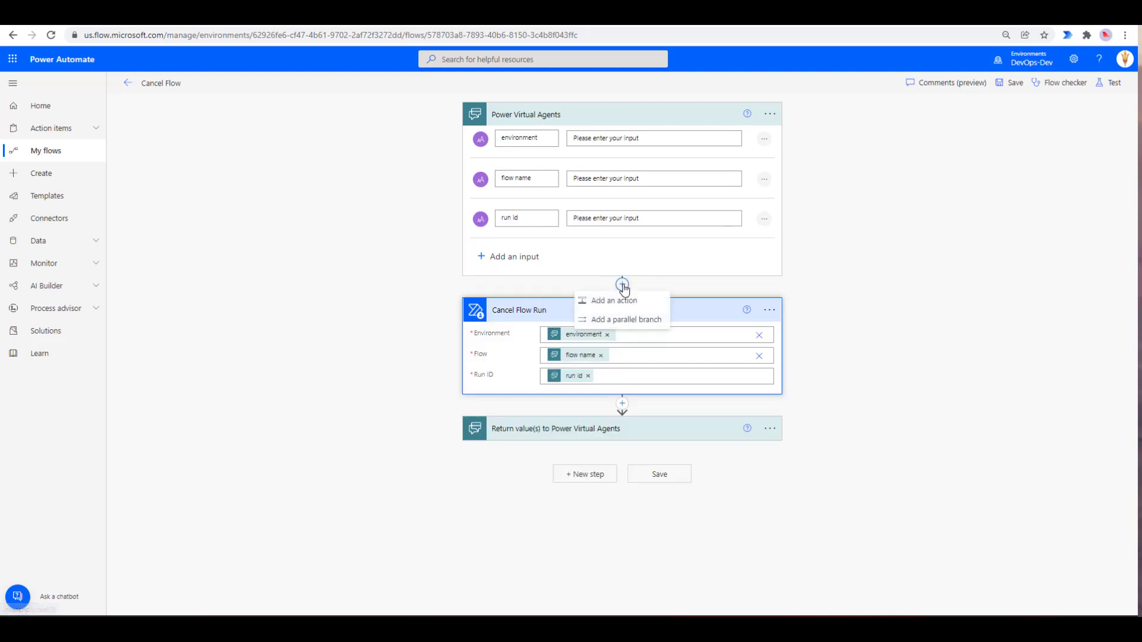
click(625, 305)
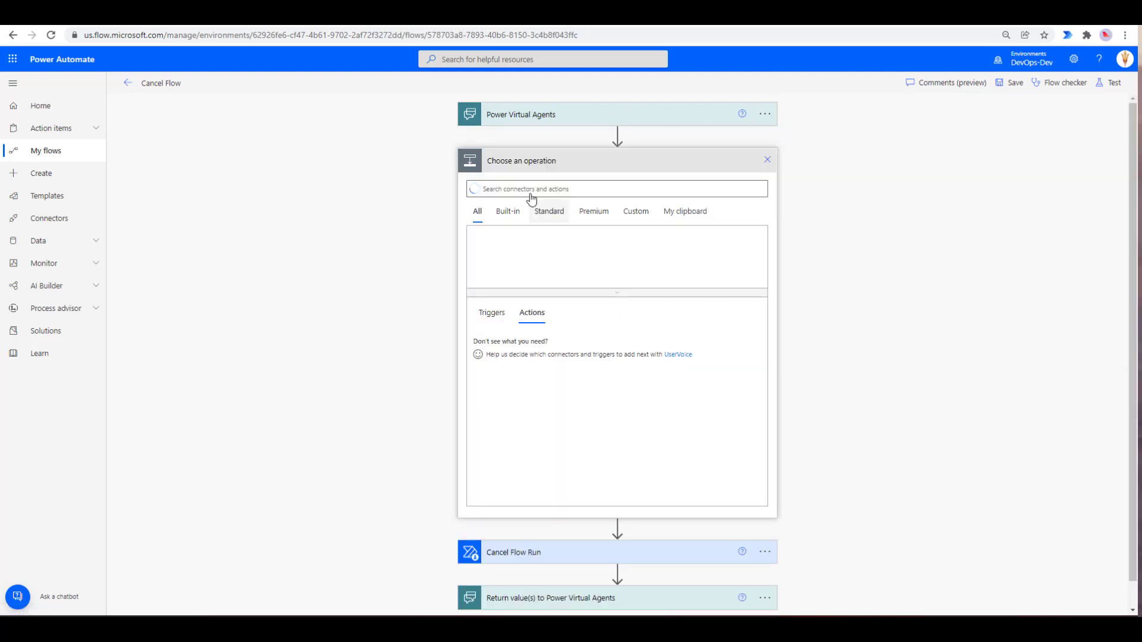
text(power)
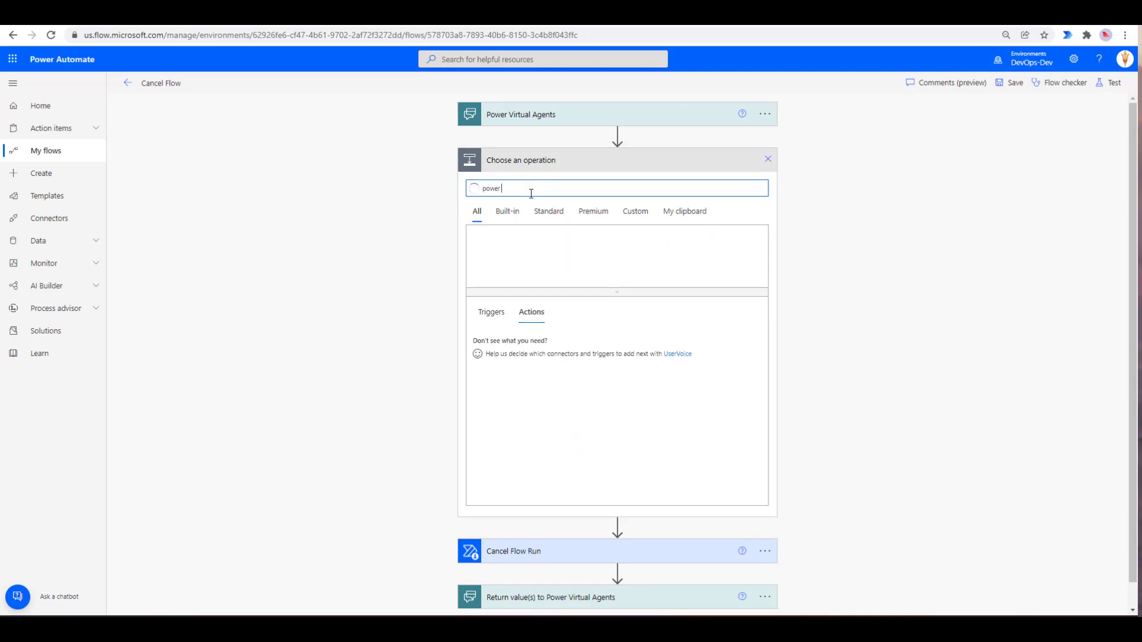
text( automate)
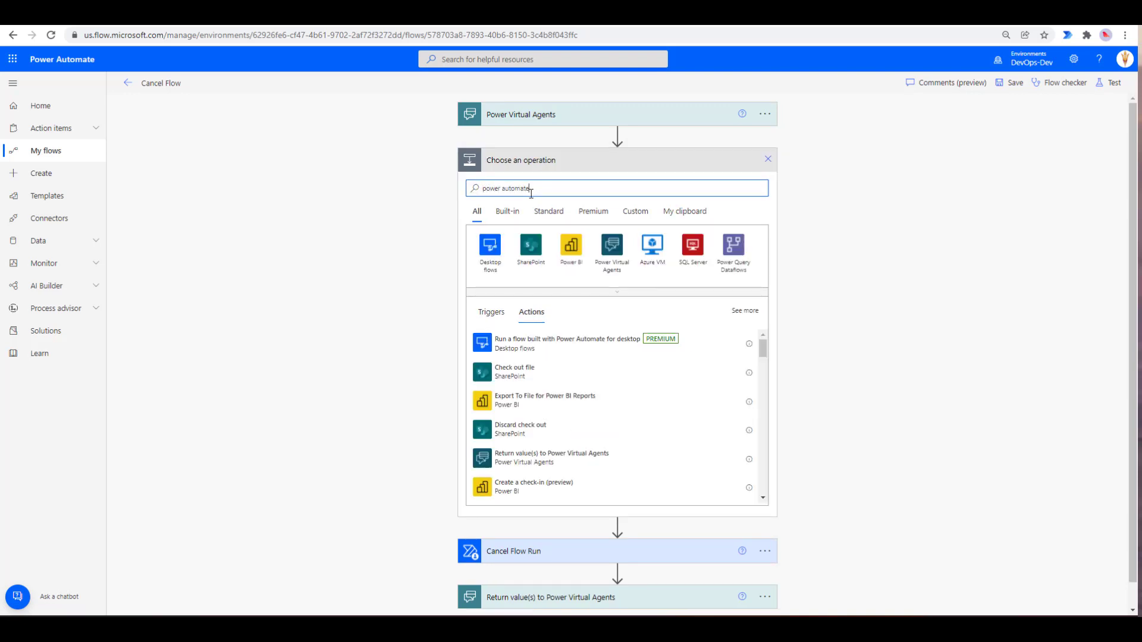
click(618, 292)
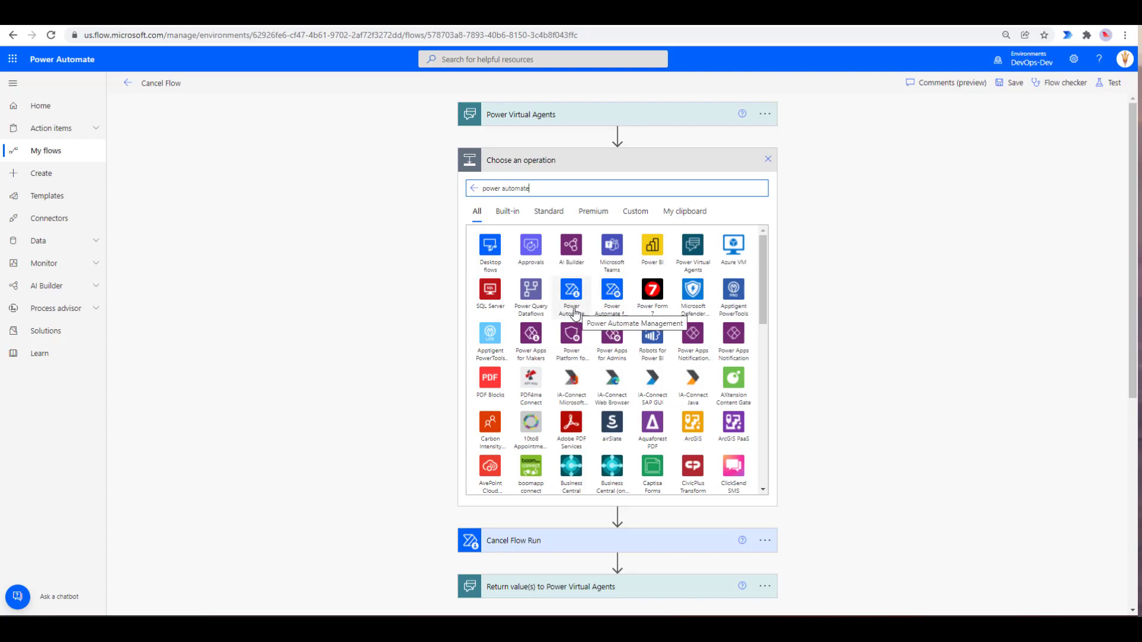
click(768, 160)
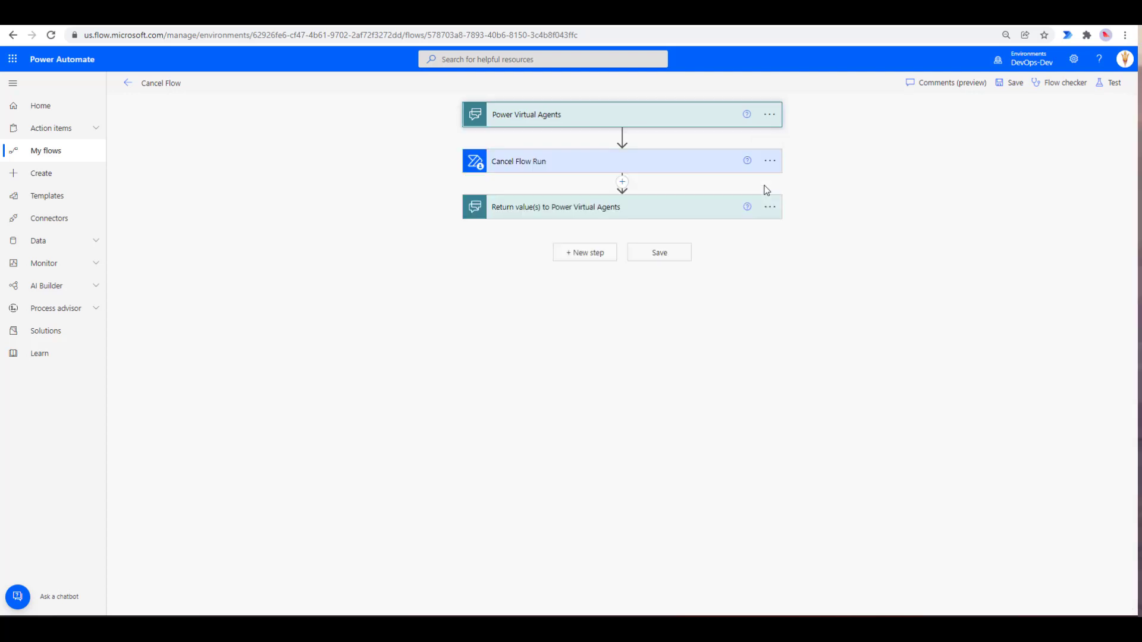
Expand Cancel Flow Run and Return value(s) to Power Virtual Agents, and examine their parameters and returned status text.
click(649, 178)
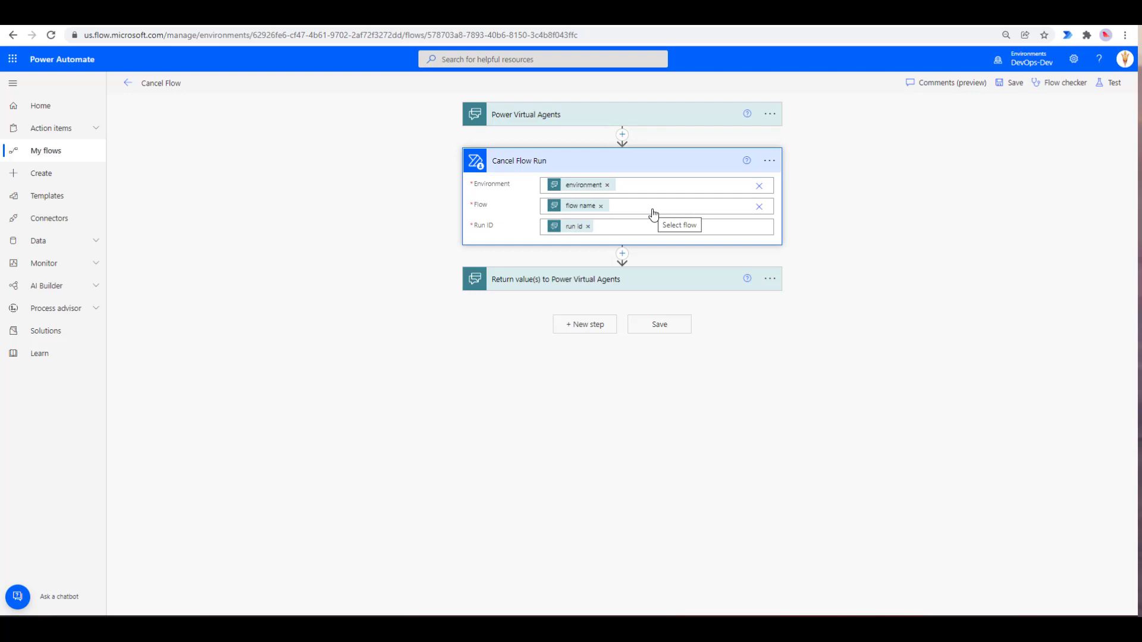
click(561, 281)
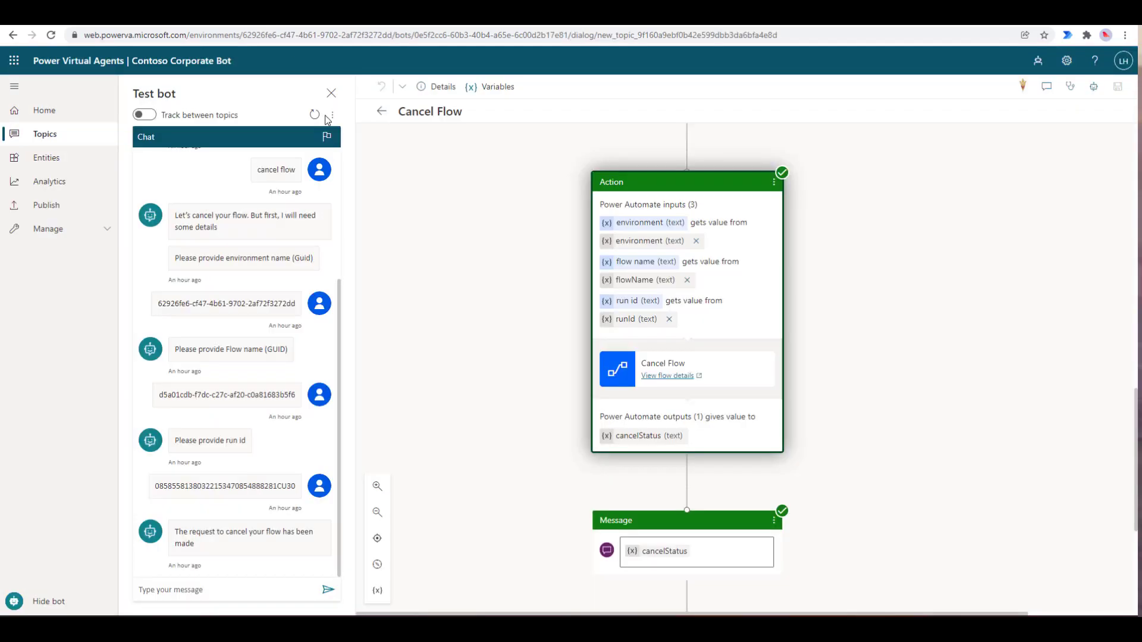
In Power Virtual Agents, restart the test bot conversation and send the message "run flow".
click(315, 115)
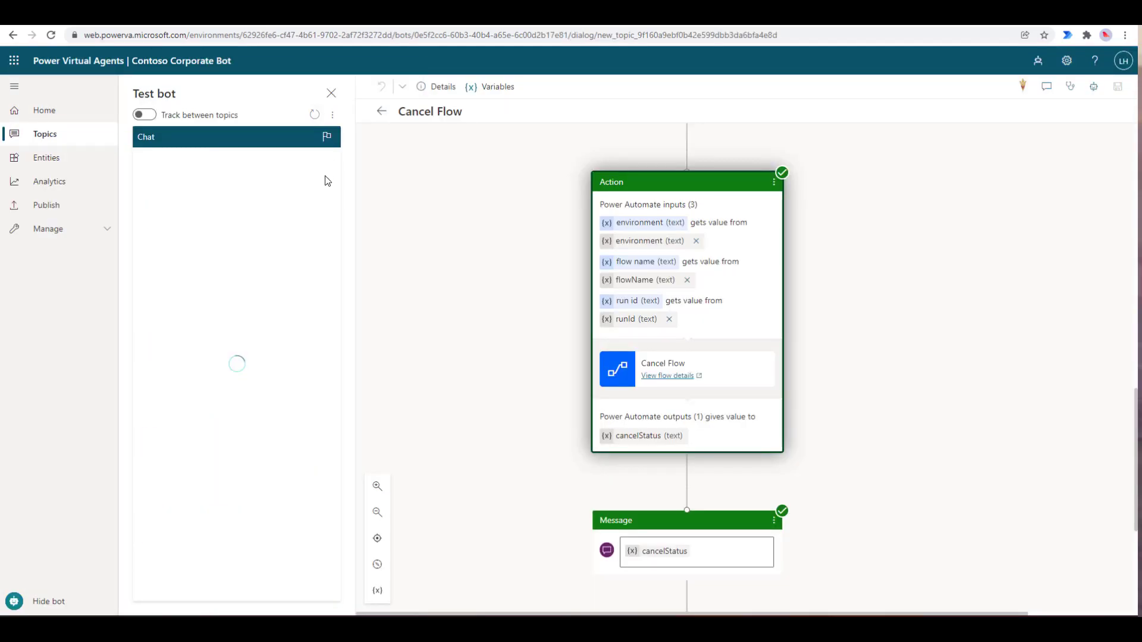
click(282, 591)
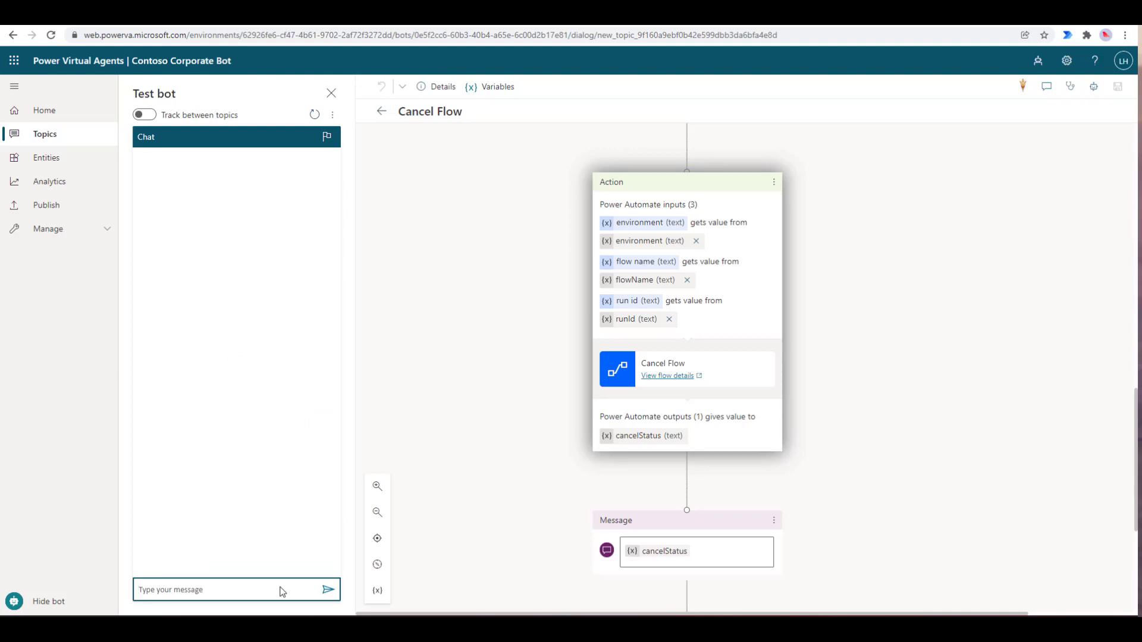
text(run flow)
key(Return)
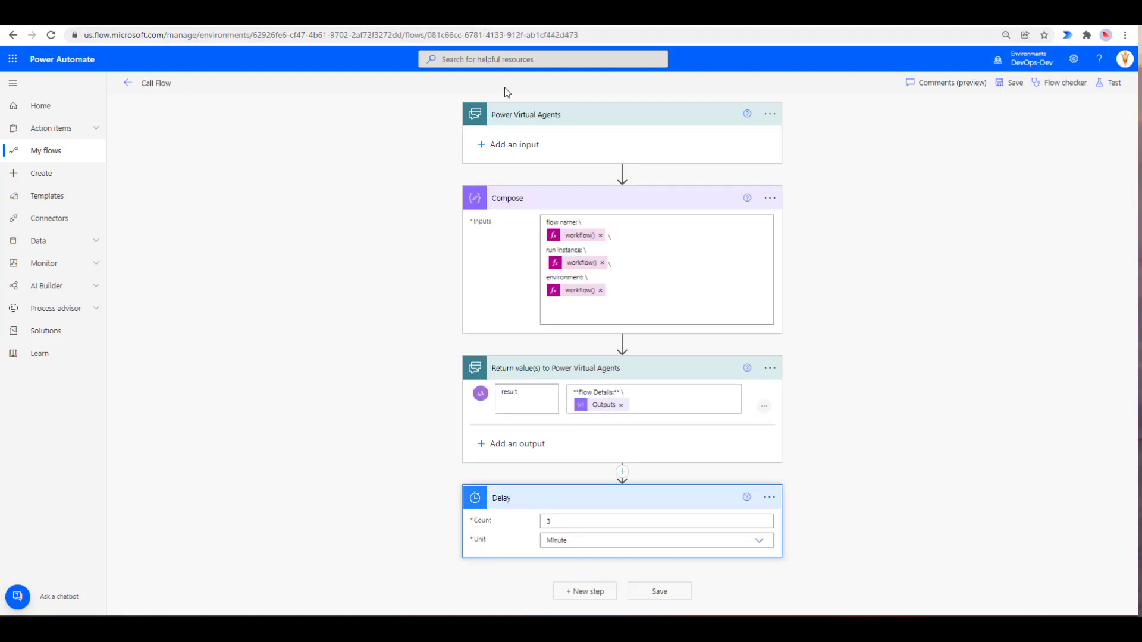
Switch to Power Automate, return to the Call Flow details page and refresh its run history to check the latest run.
click(128, 83)
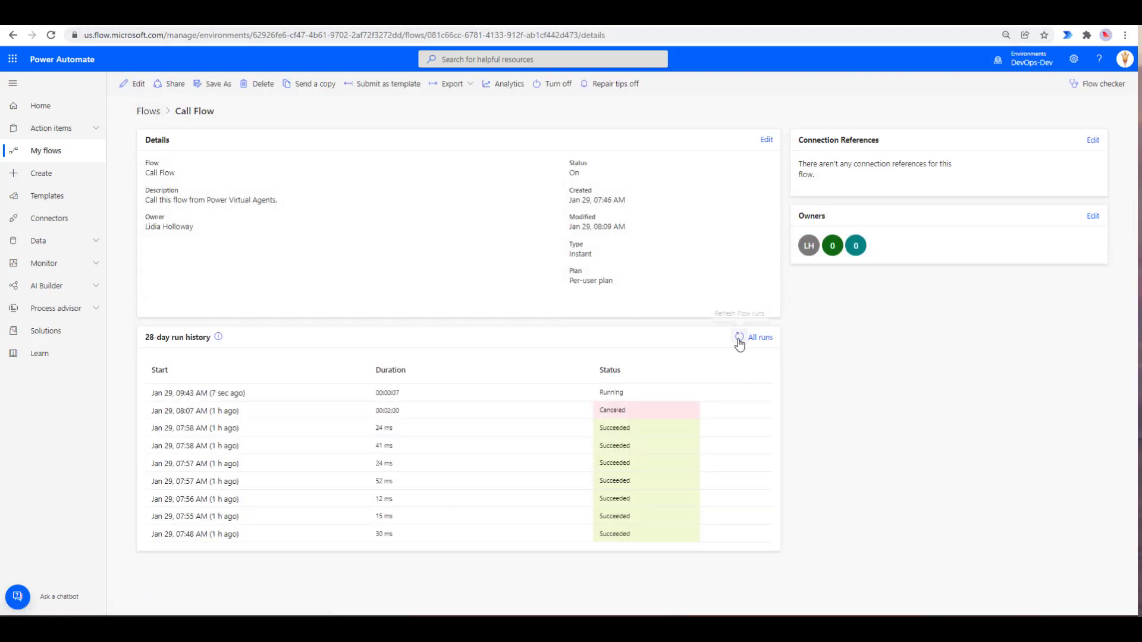
click(739, 337)
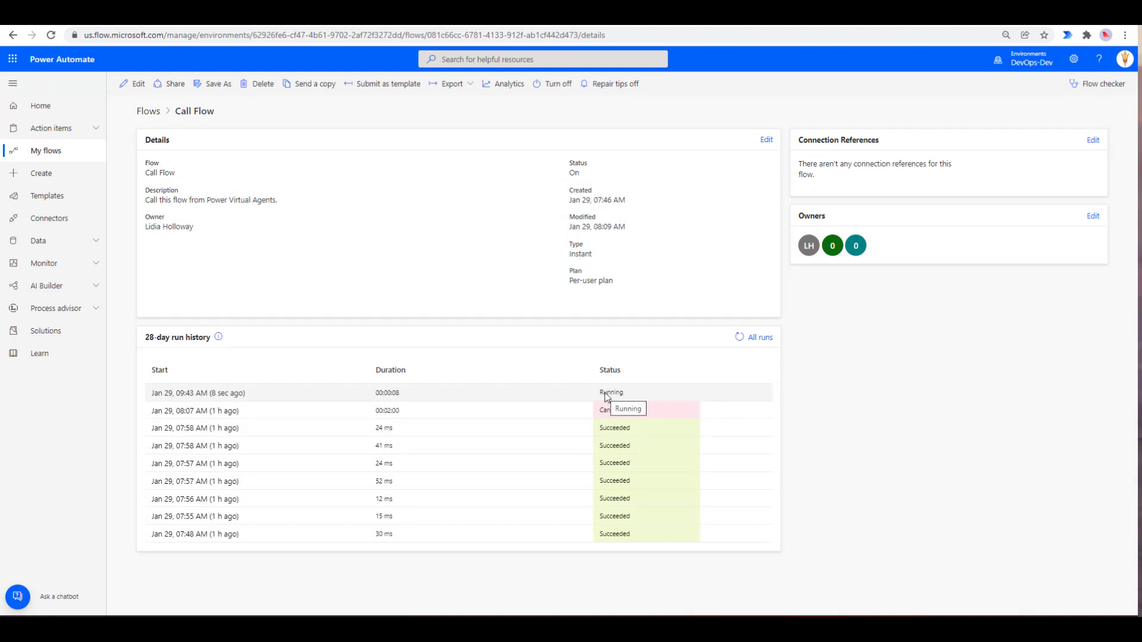
Switch back to Power Virtual Agents and send "cancel flow" in the test bot chat.
key(ctrl+Tab)
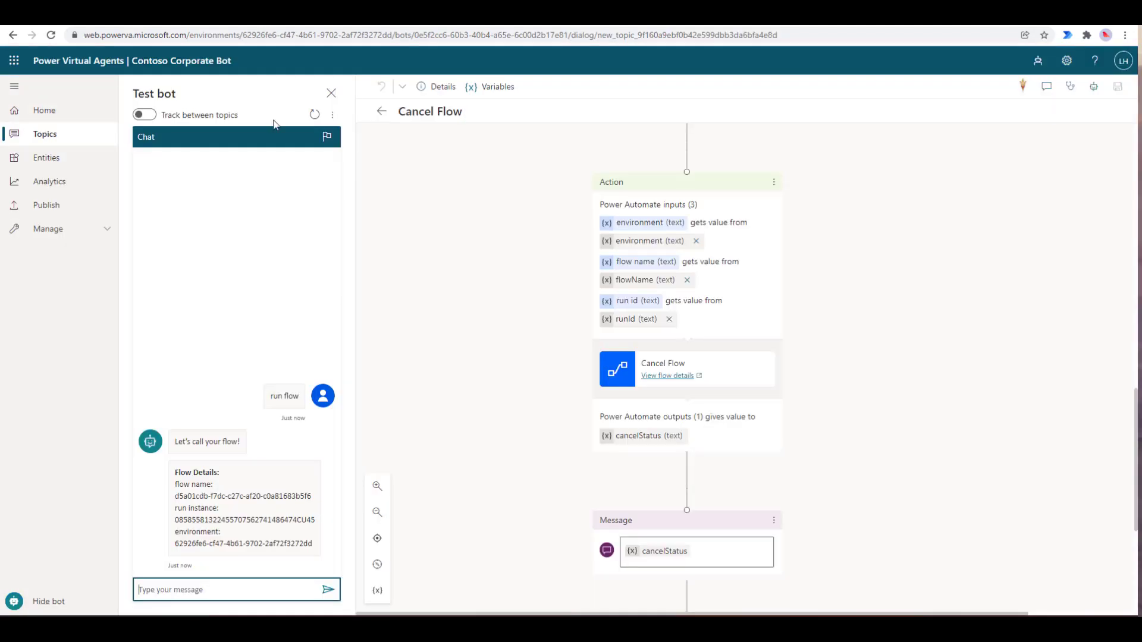
click(243, 588)
text(cancel flow)
key(Return)
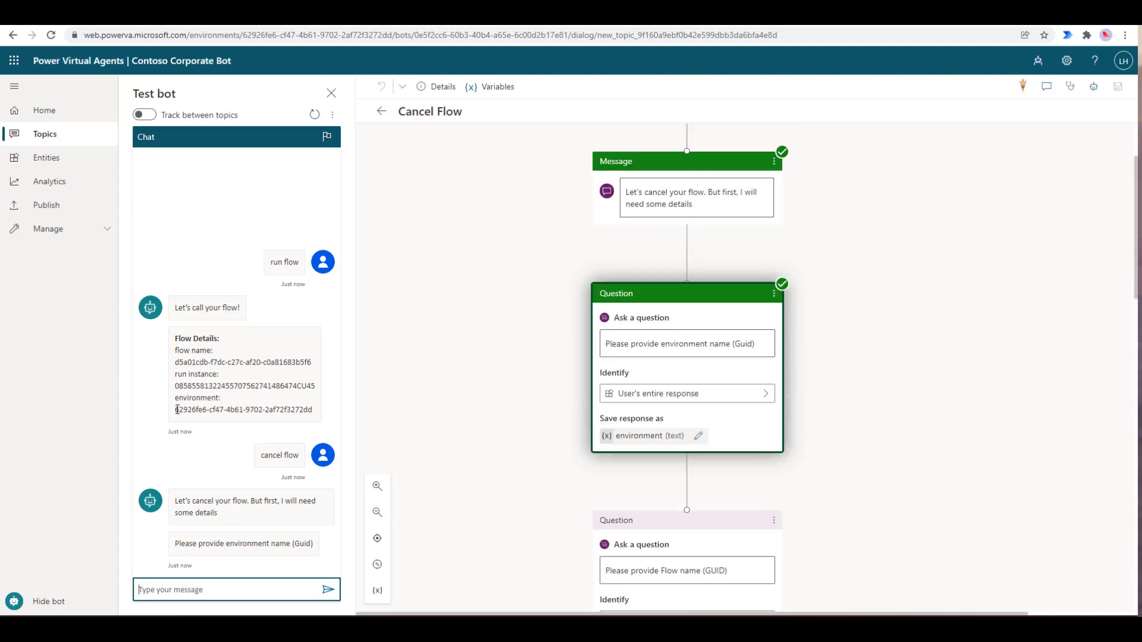
Answer the environment name question with the environment GUID 62926fe6-cf47-4b61-9702-2af72f3272dd copied from the Flow Details message.
drag(174, 410, 316, 418)
key(ctrl+c)
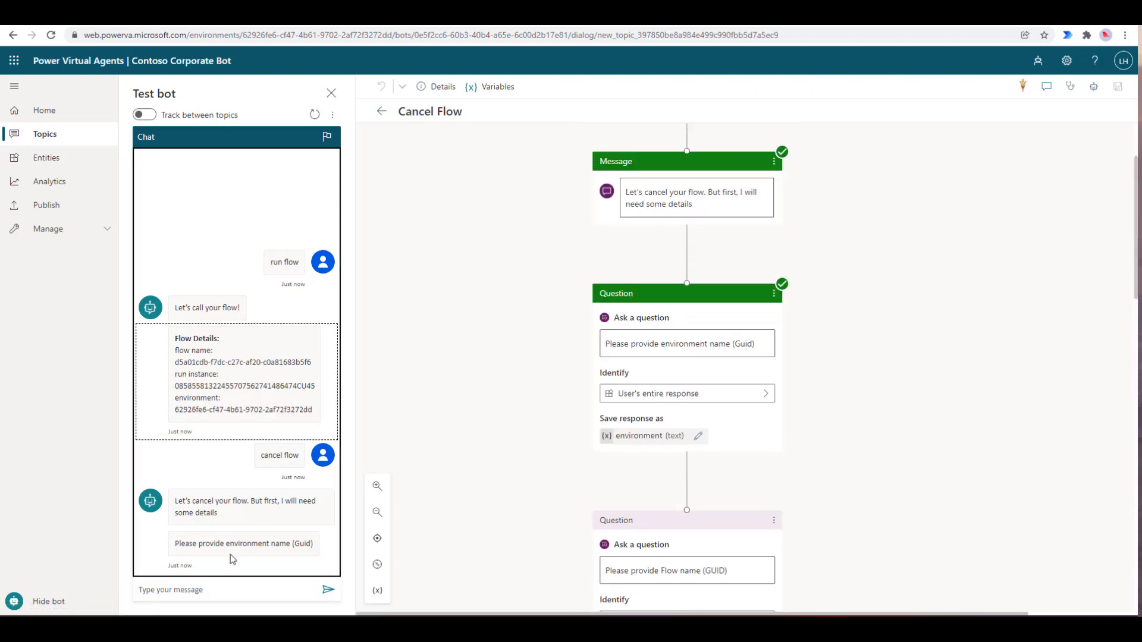
click(213, 591)
key(ctrl+v)
key(Return)
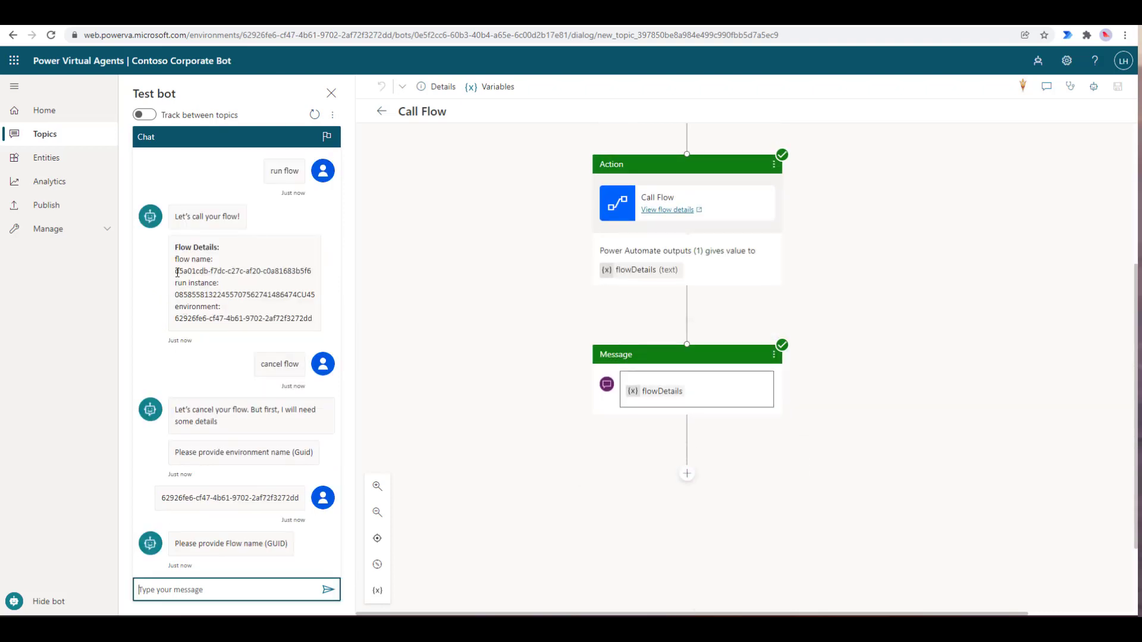
Answer the flow name question with the GUID d5a01cdb-f7dc-c27c-af20-c0a81683b5f6 copied from the Flow Details message.
drag(176, 272, 314, 277)
key(ctrl+c)
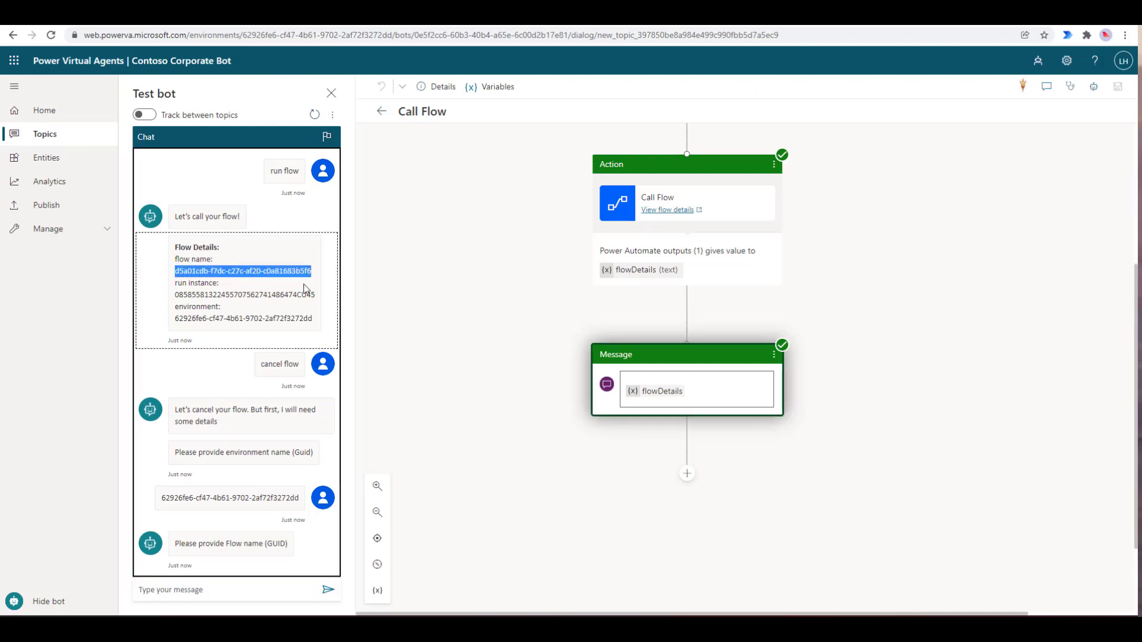
click(197, 590)
key(ctrl+v)
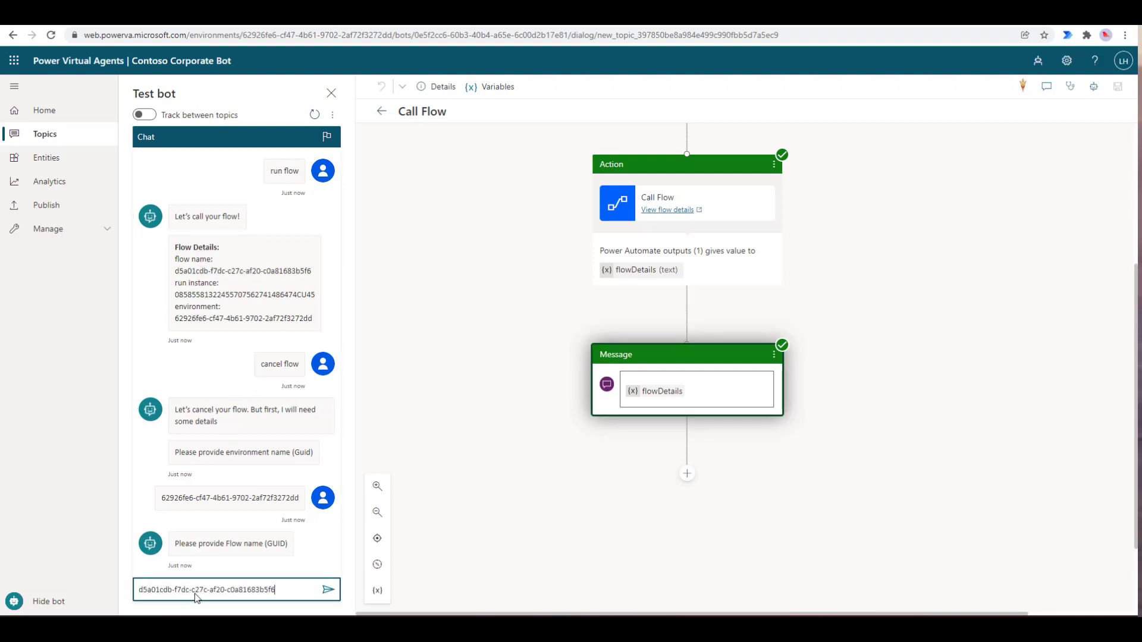
click(327, 589)
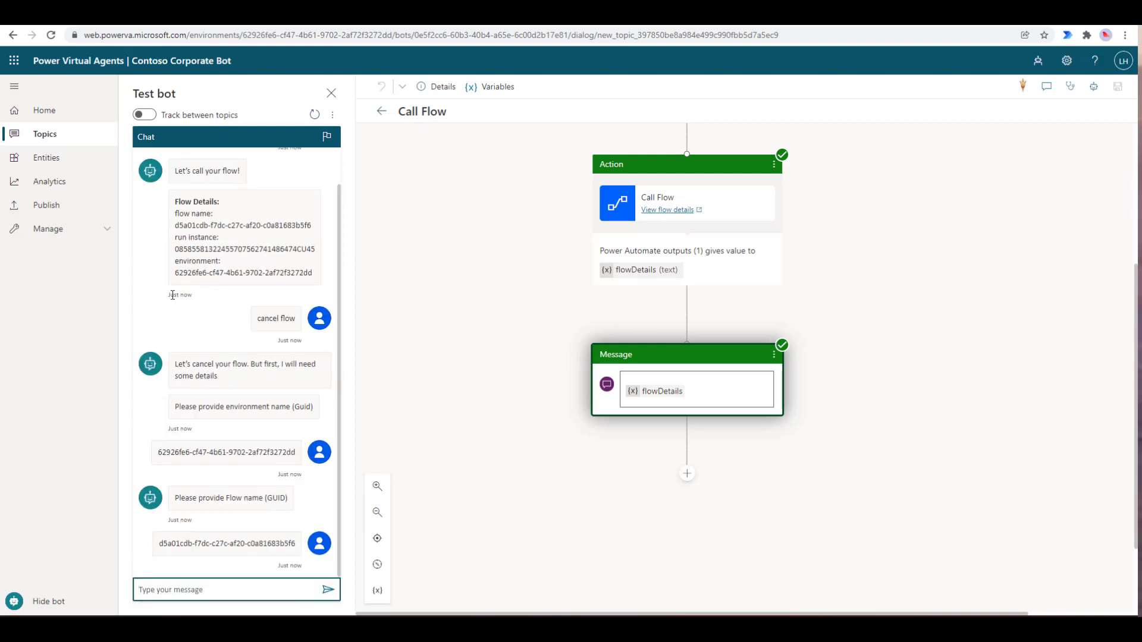
click(177, 204)
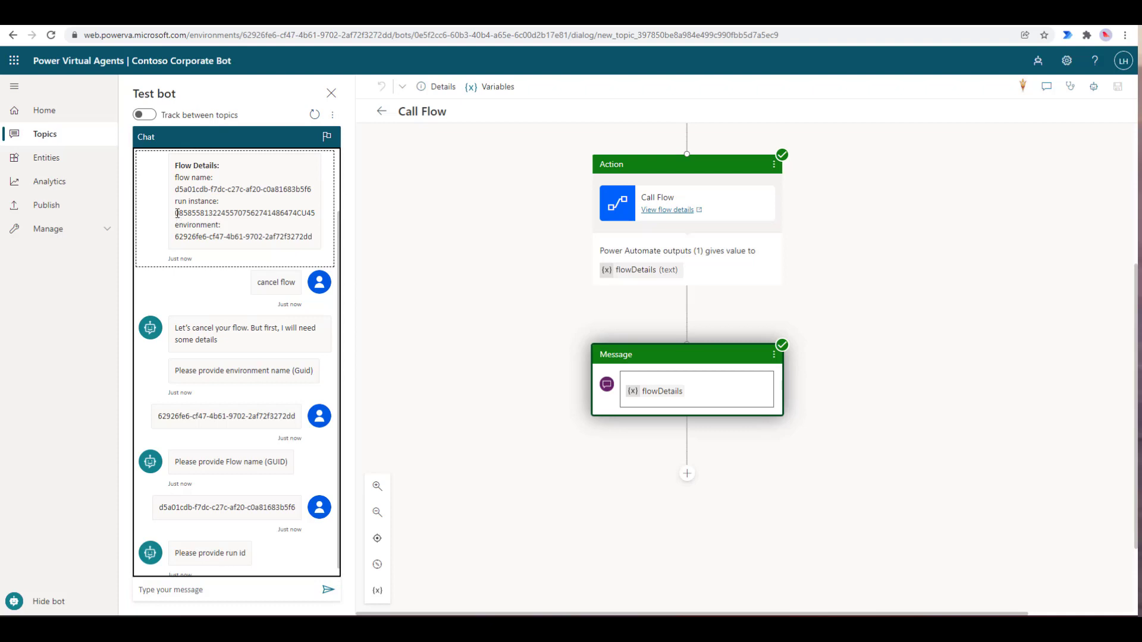
drag(177, 212, 318, 216)
key(ctrl+c)
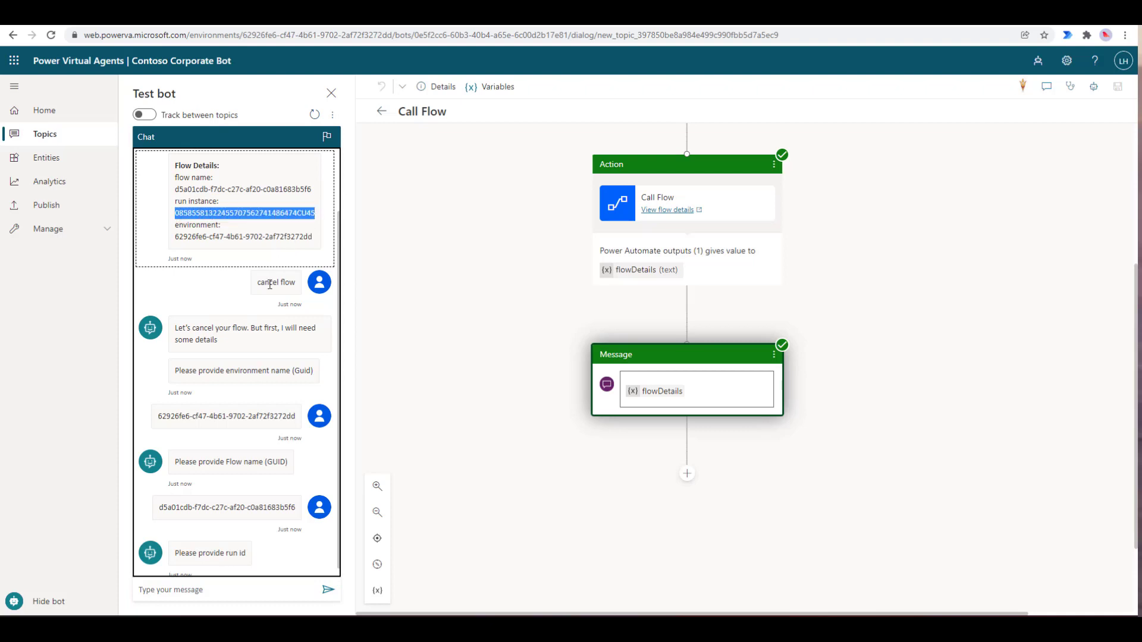
click(164, 588)
key(ctrl+v)
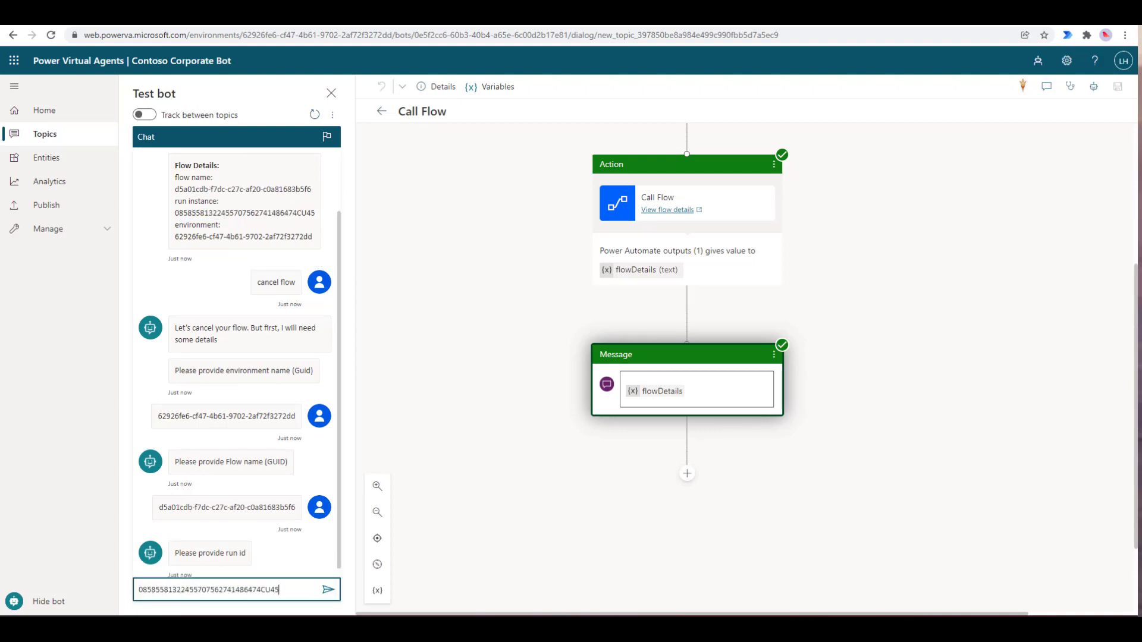
click(328, 590)
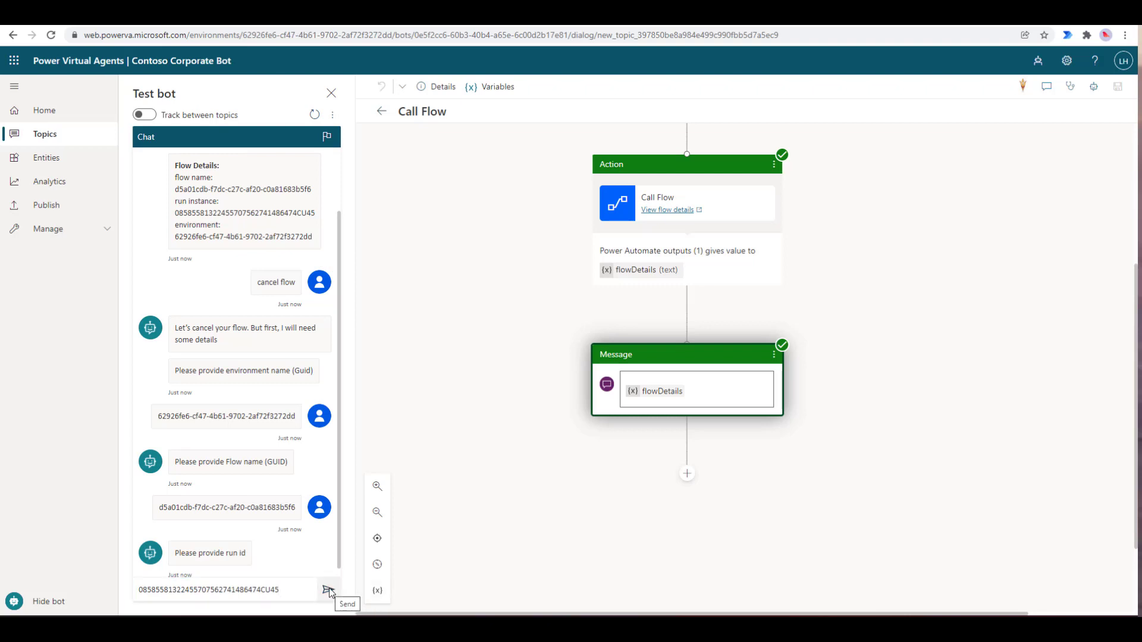
click(328, 591)
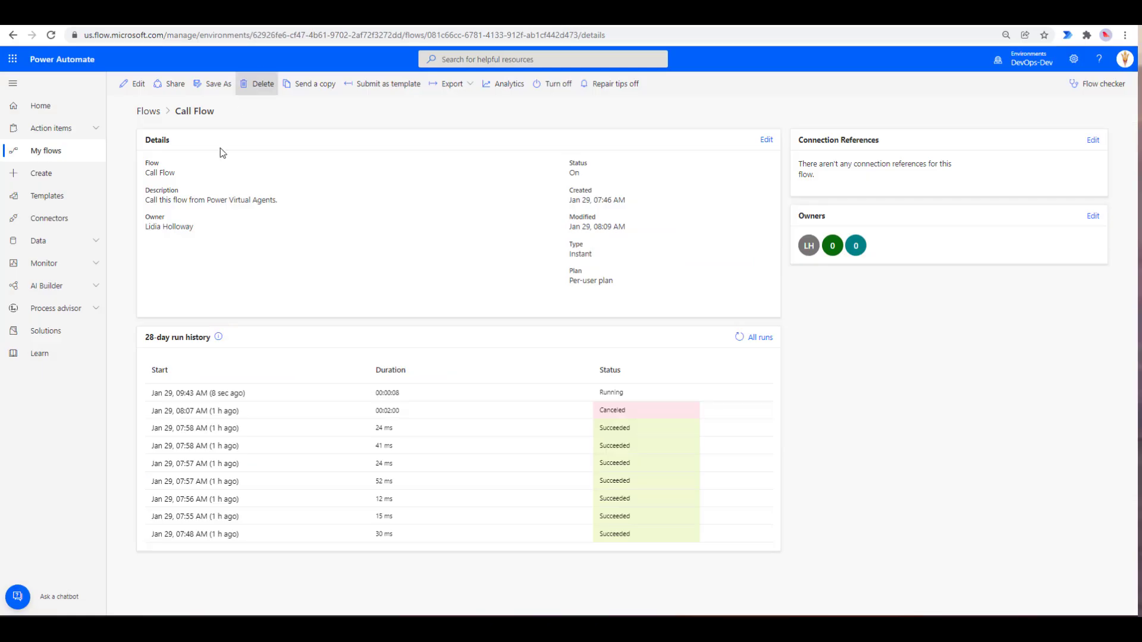
In Power Automate, refresh the Call Flow run history, and open the most recent Cancel Flow run to examine its run ID.
click(739, 338)
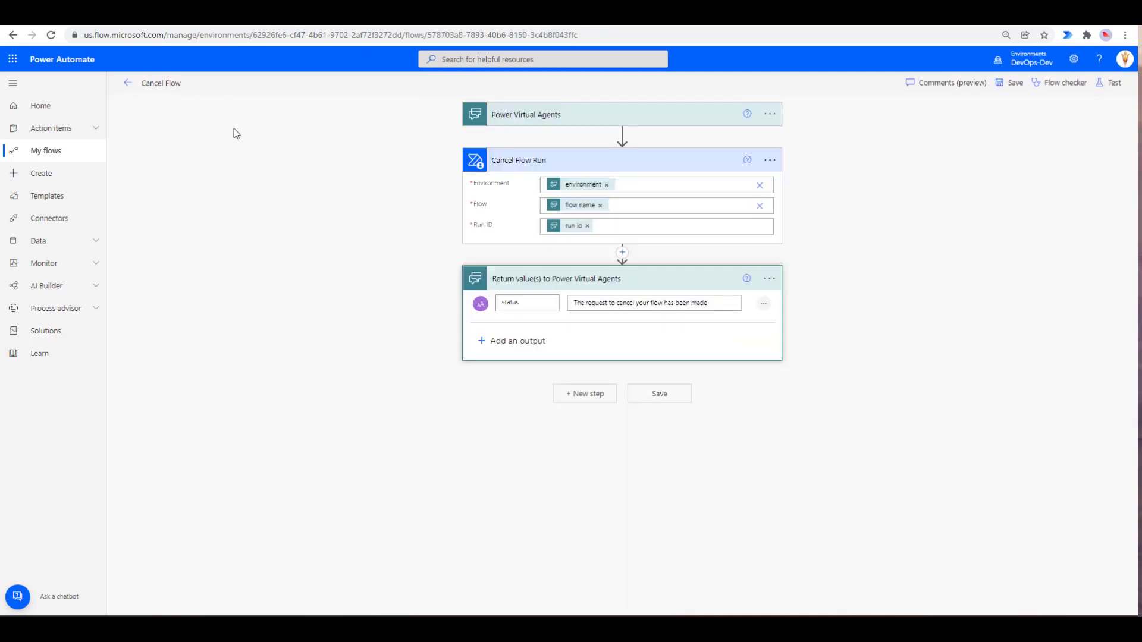
click(126, 83)
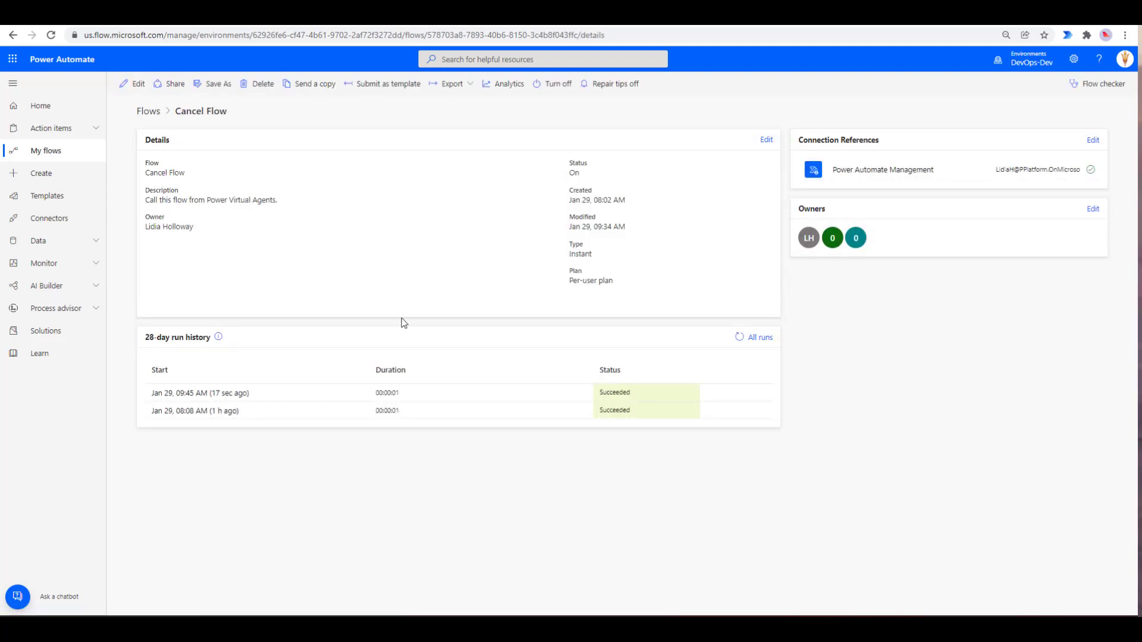
click(215, 395)
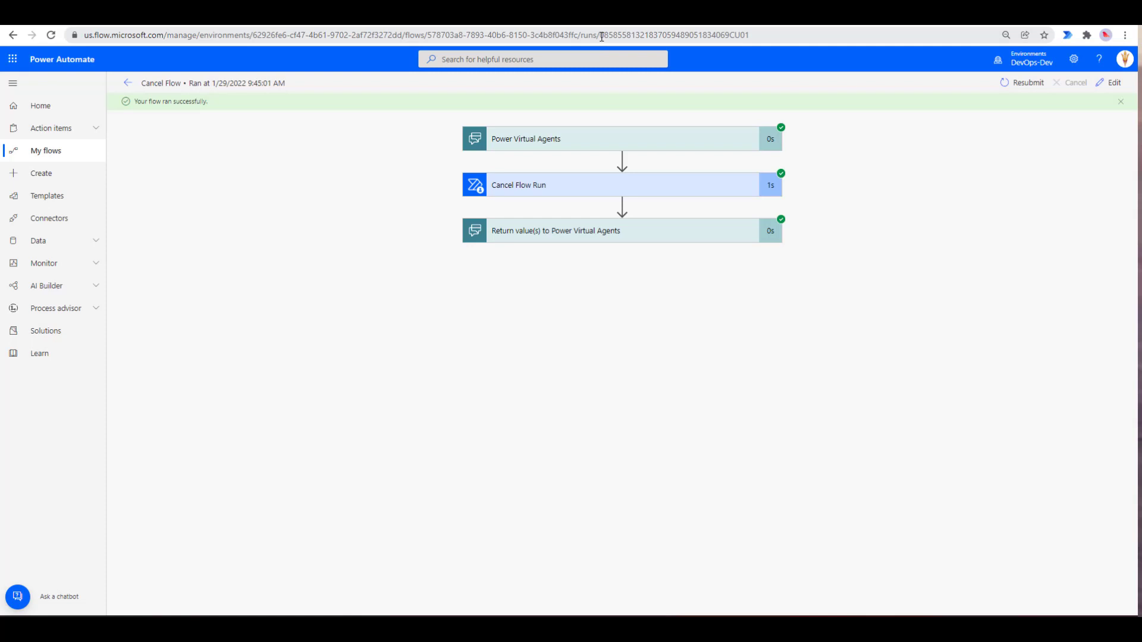
drag(602, 36, 752, 36)
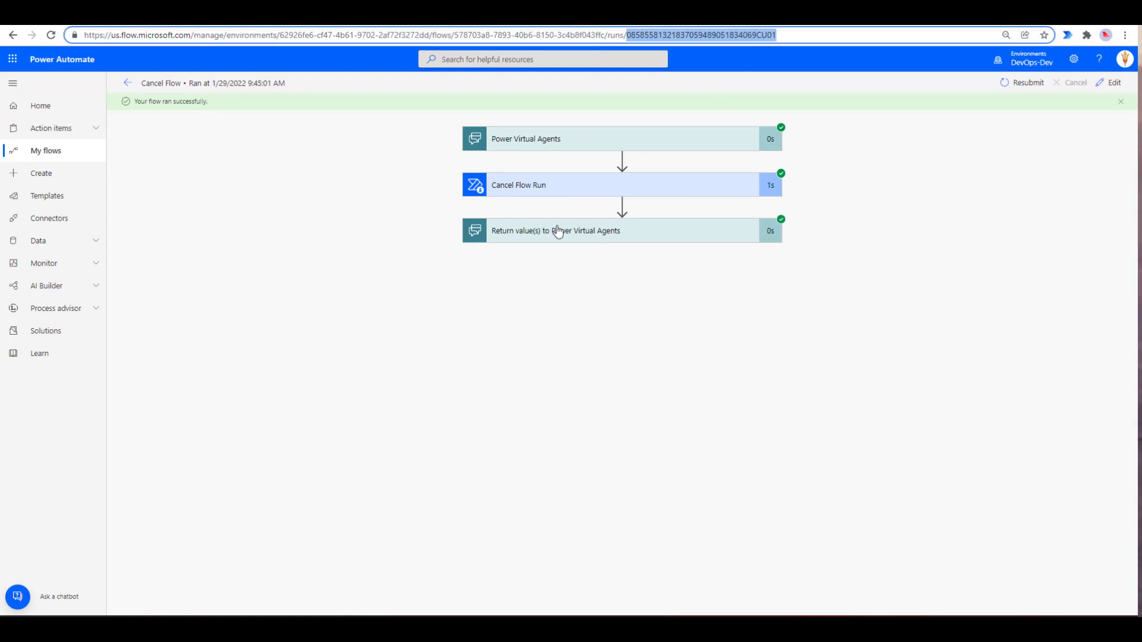
Examine the inputs of the Cancel Flow Run action and the status code in its raw outputs.
click(556, 183)
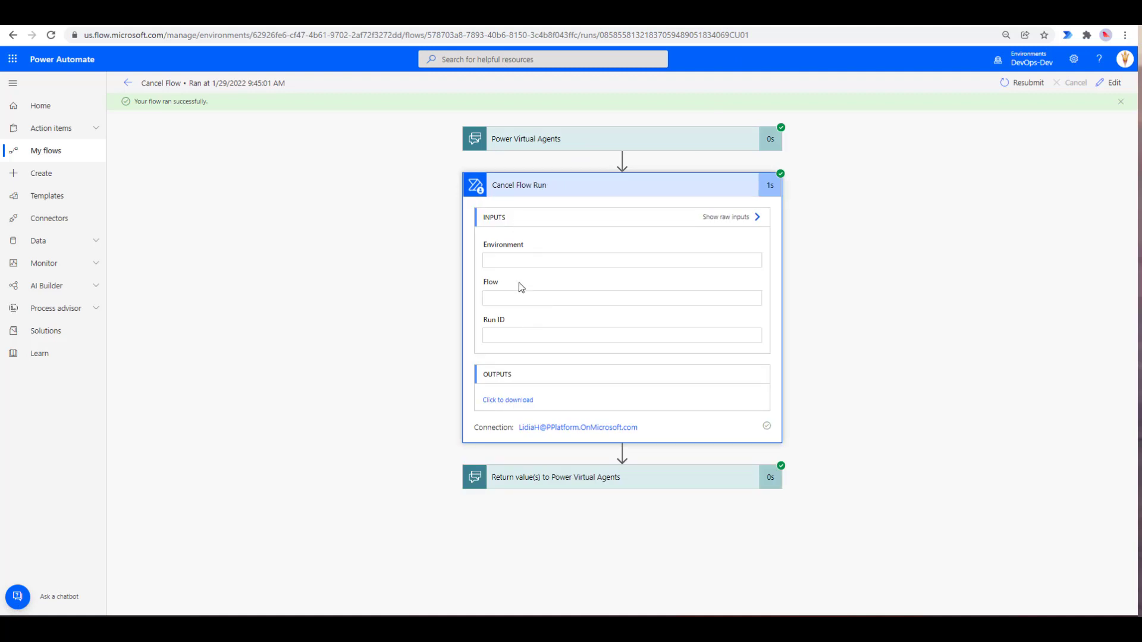
click(509, 400)
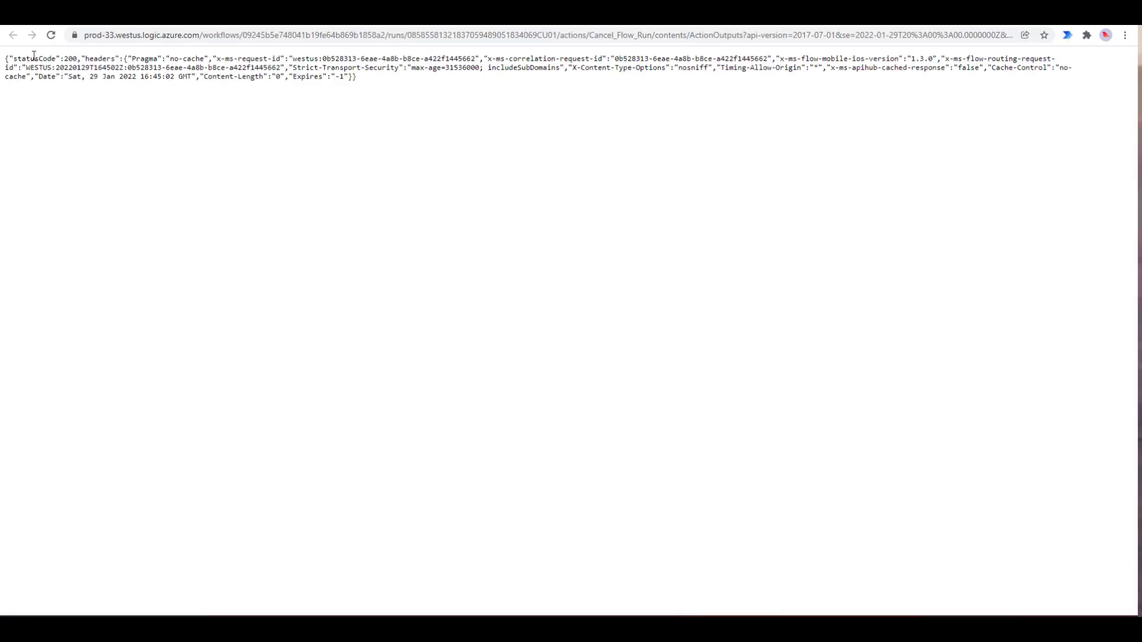
drag(13, 59, 80, 56)
click(551, 16)
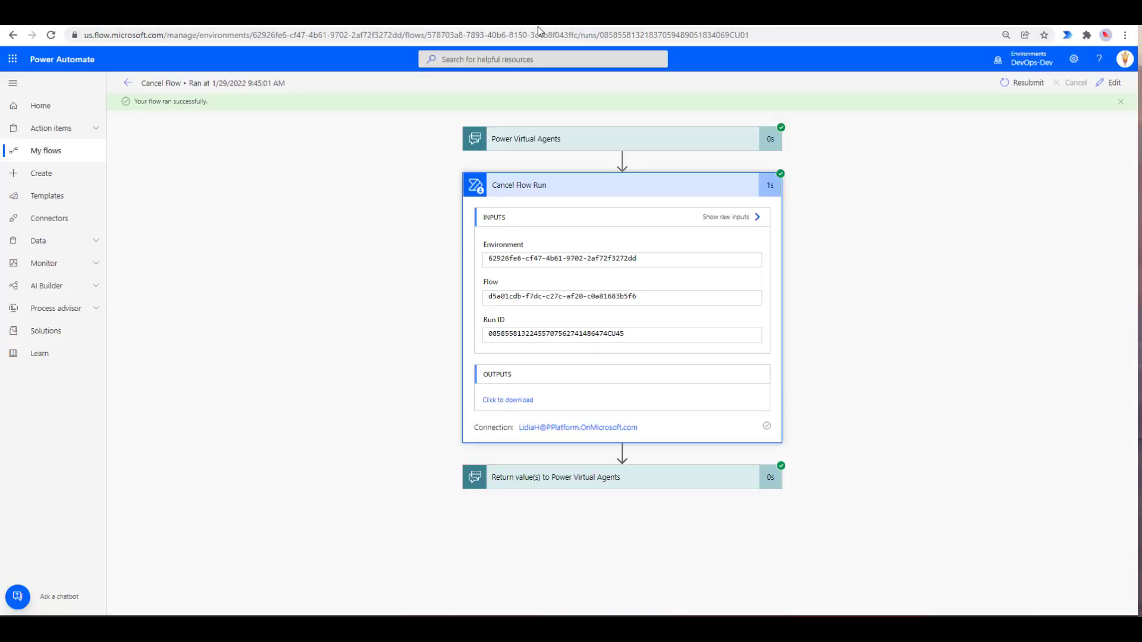
Expand Return value(s) to Power Virtual Agents in the run and examine its status code, body and status message.
click(513, 480)
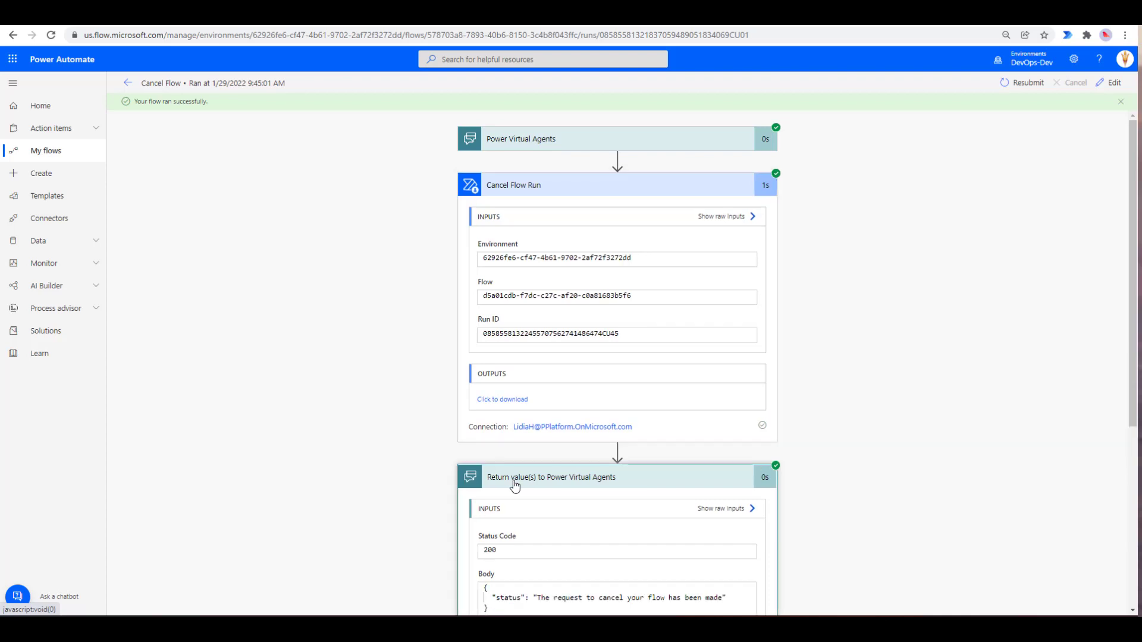
scroll(505, 485, down, 3)
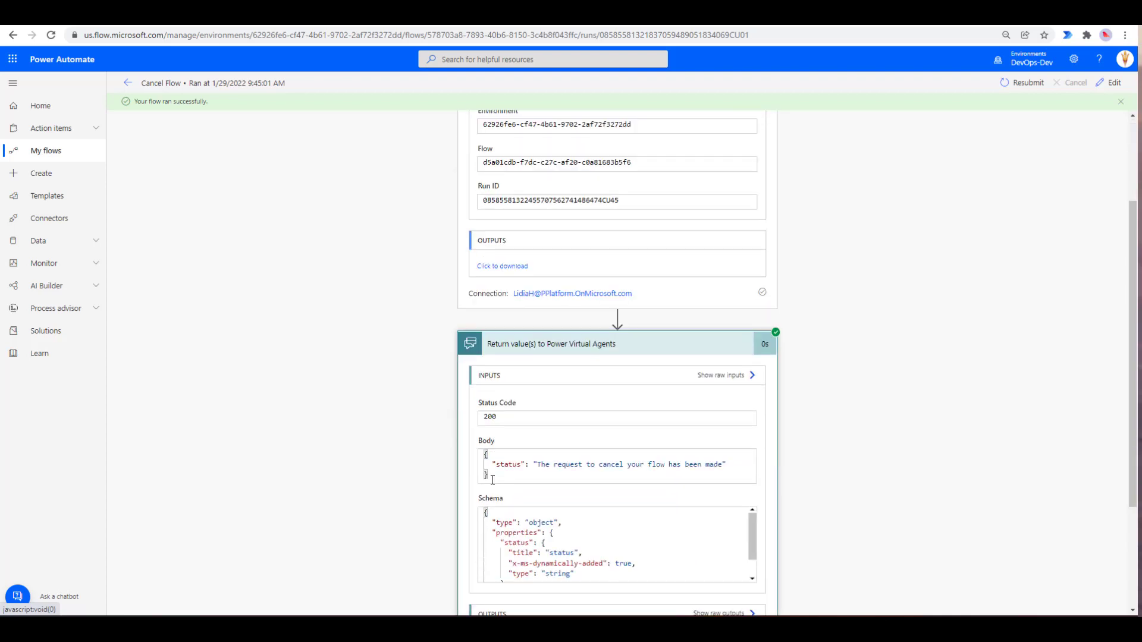
scroll(434, 461, down, 3)
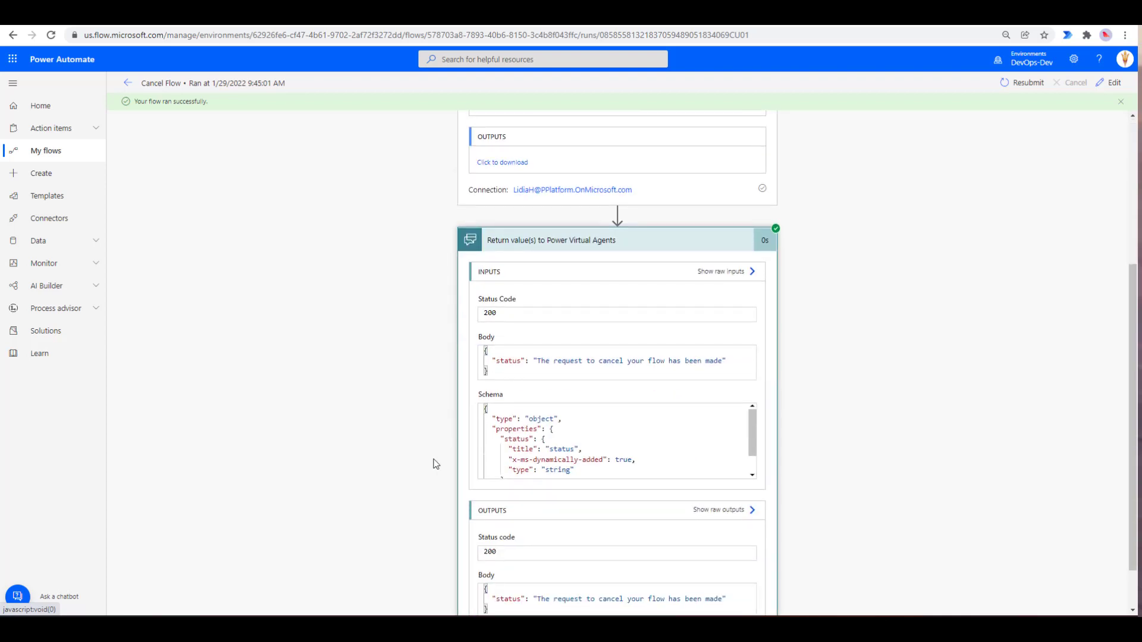
scroll(475, 422, up, 5)
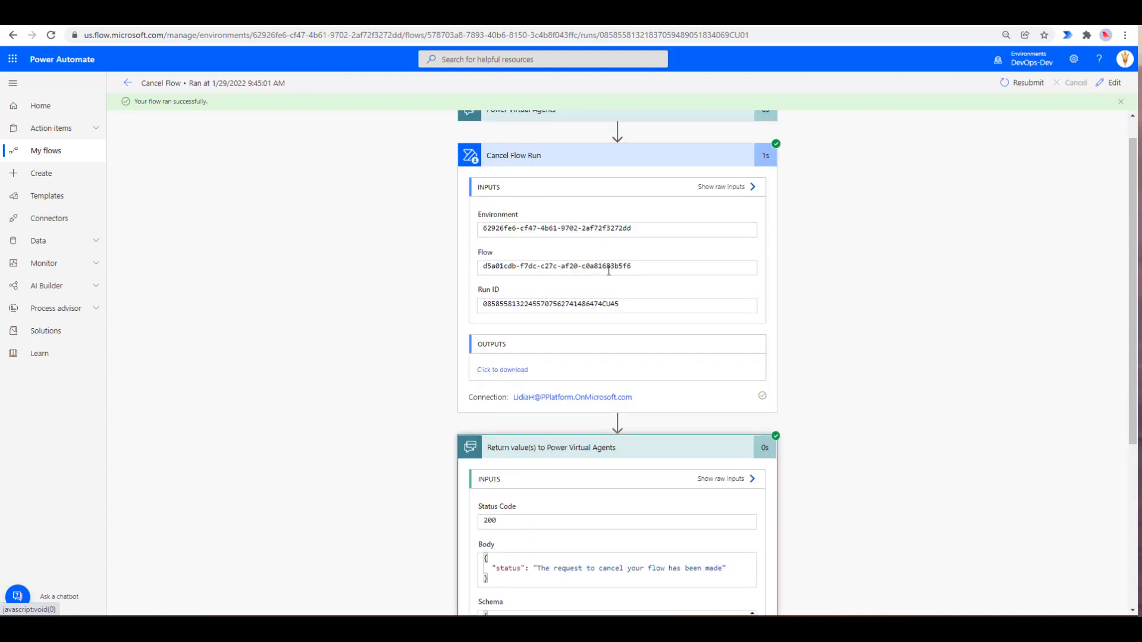
scroll(583, 396, down, 2)
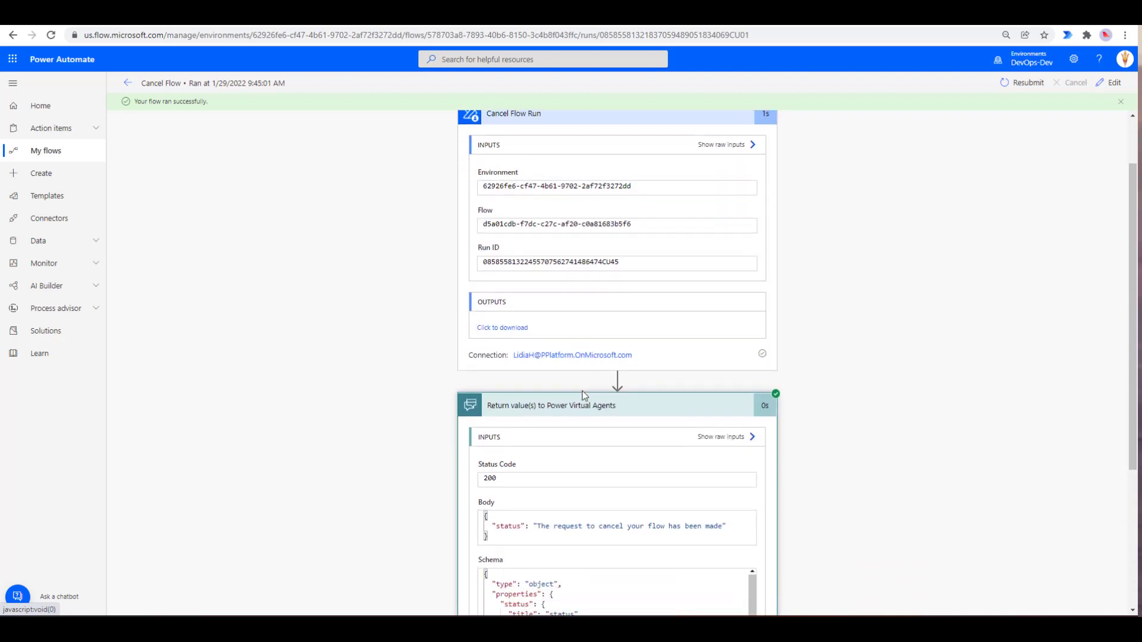
scroll(583, 397, down, 2)
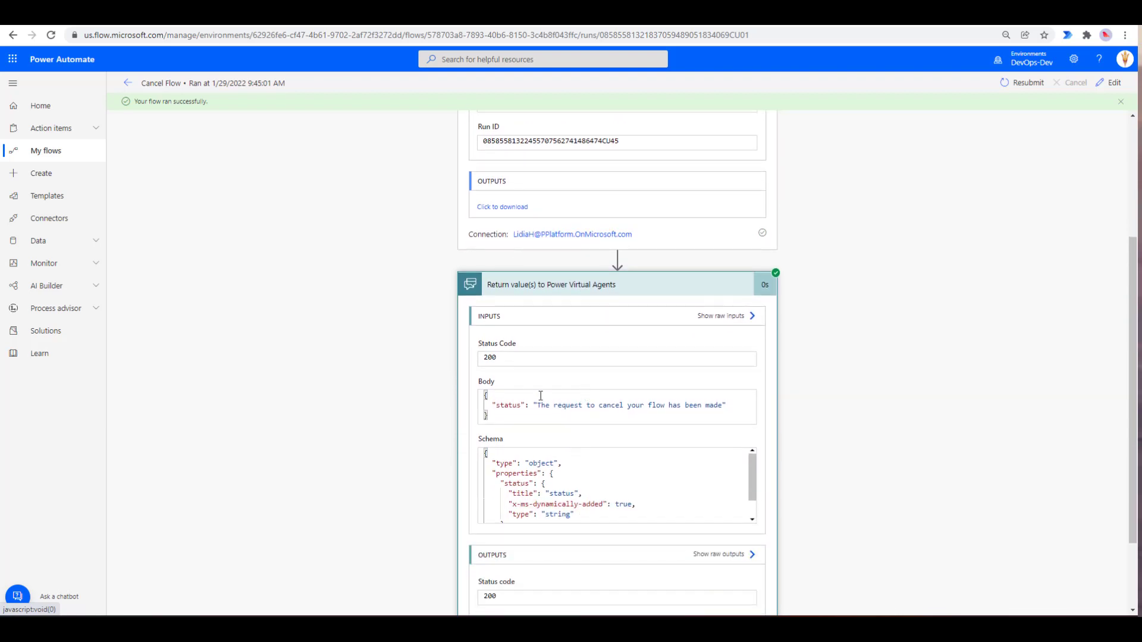
drag(530, 406, 722, 407)
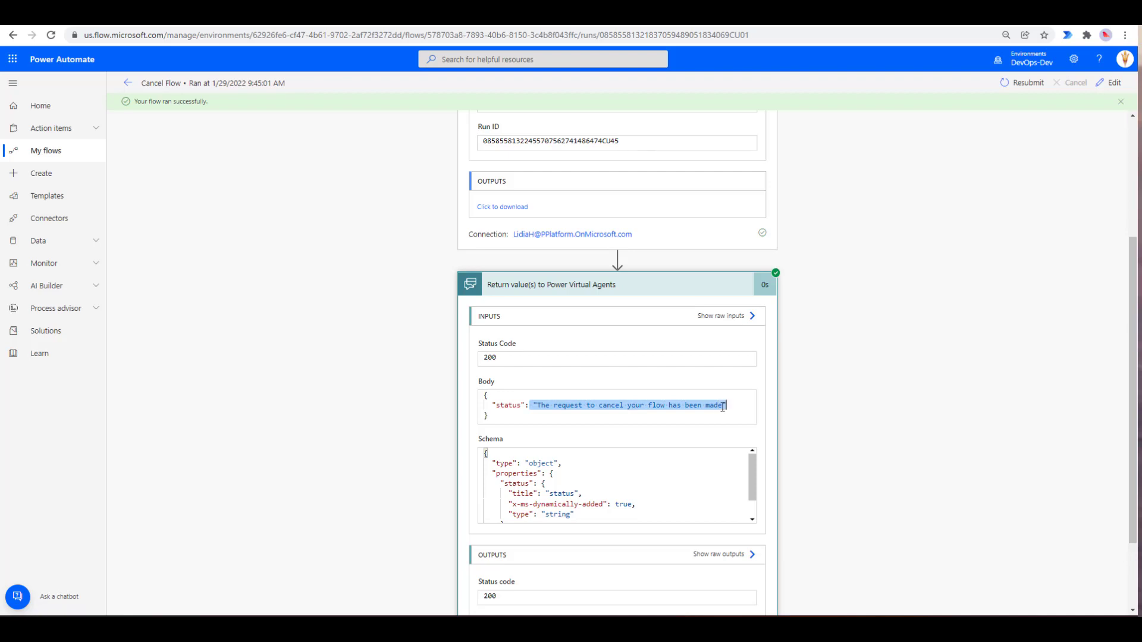
Switch back to the Power Virtual Agents test chat and examine the bot's cancellation reply and the submitted run id.
click(242, 14)
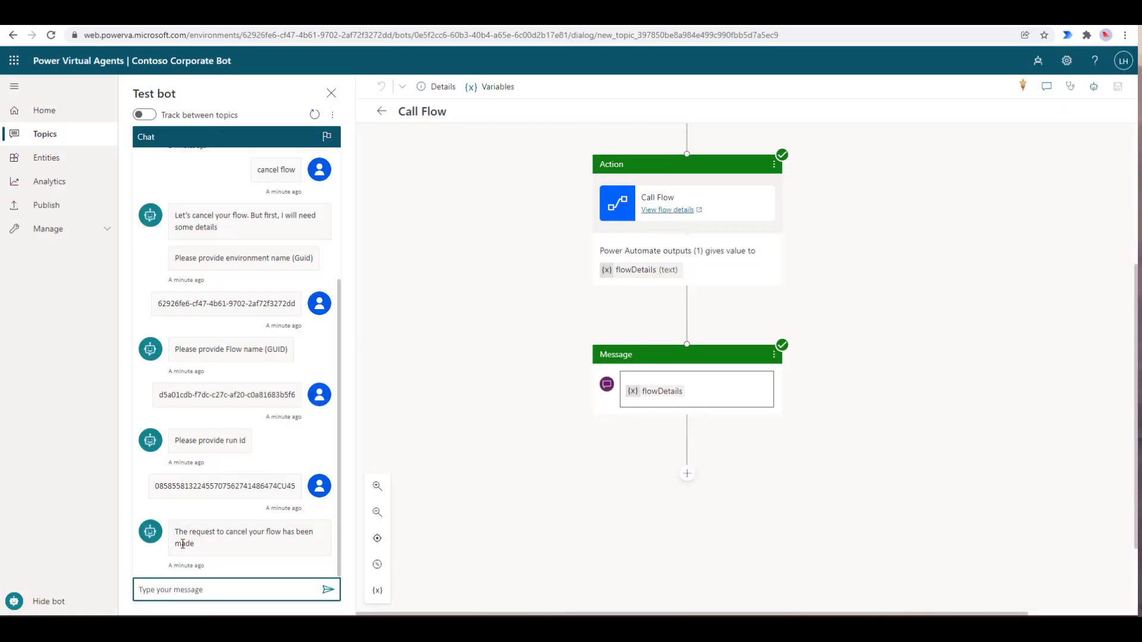
drag(174, 533, 205, 544)
click(205, 544)
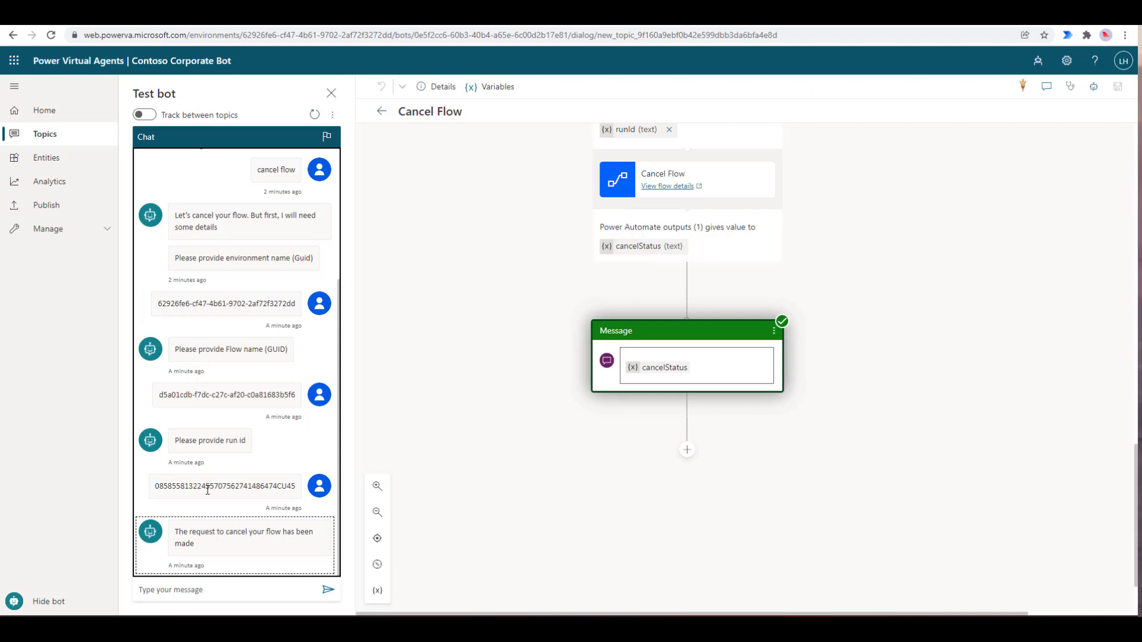
scroll(244, 420, up, 2)
scroll(237, 380, down, 2)
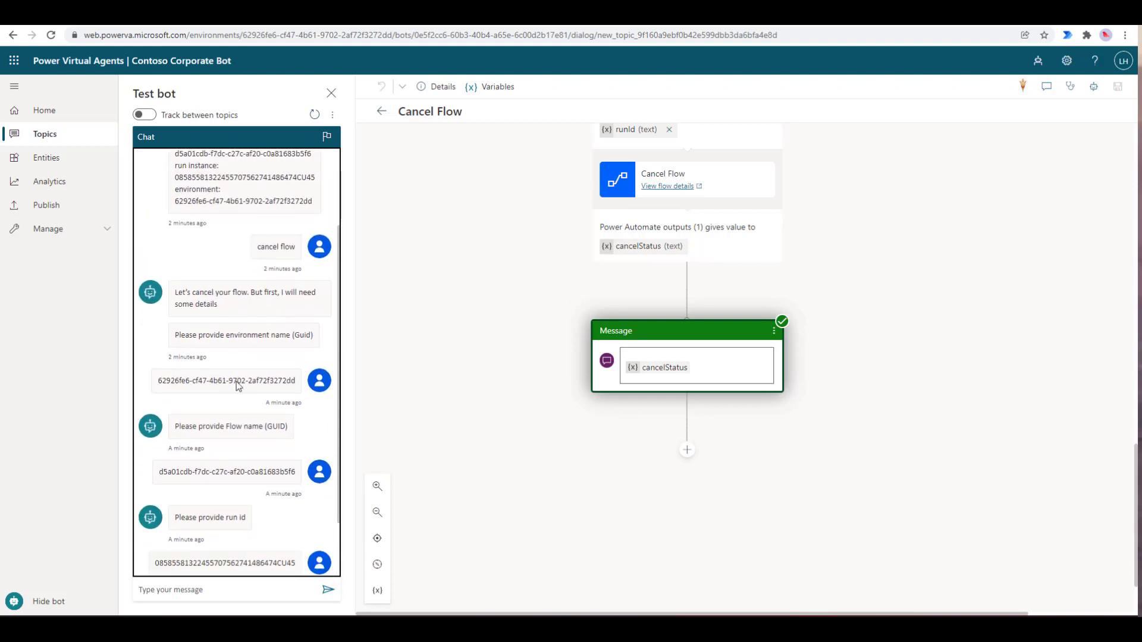
drag(155, 500, 296, 502)
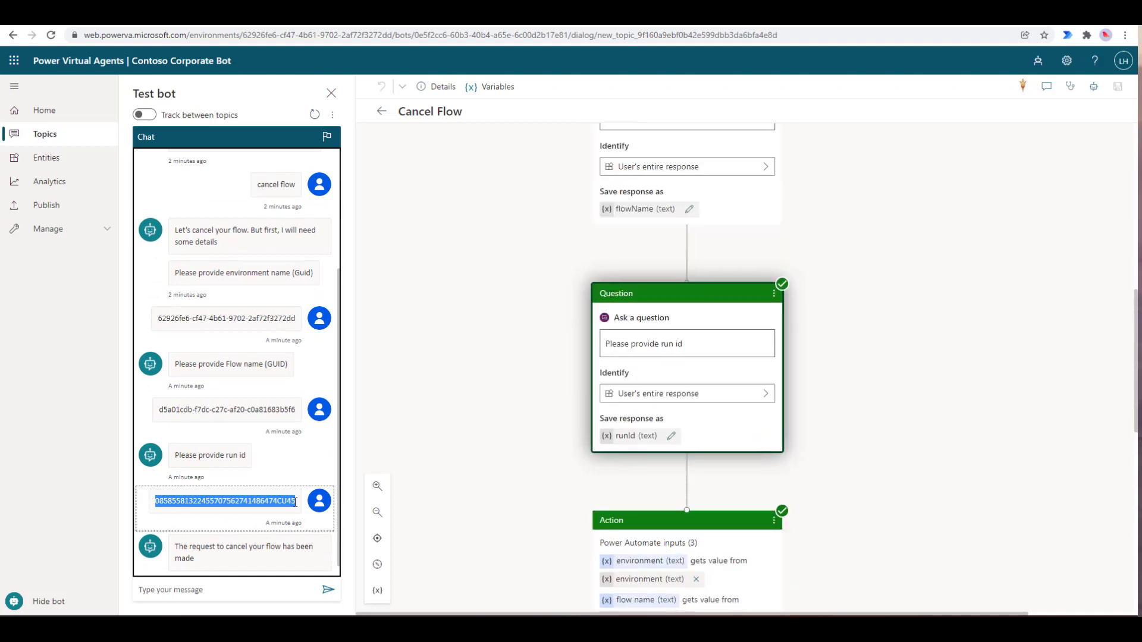